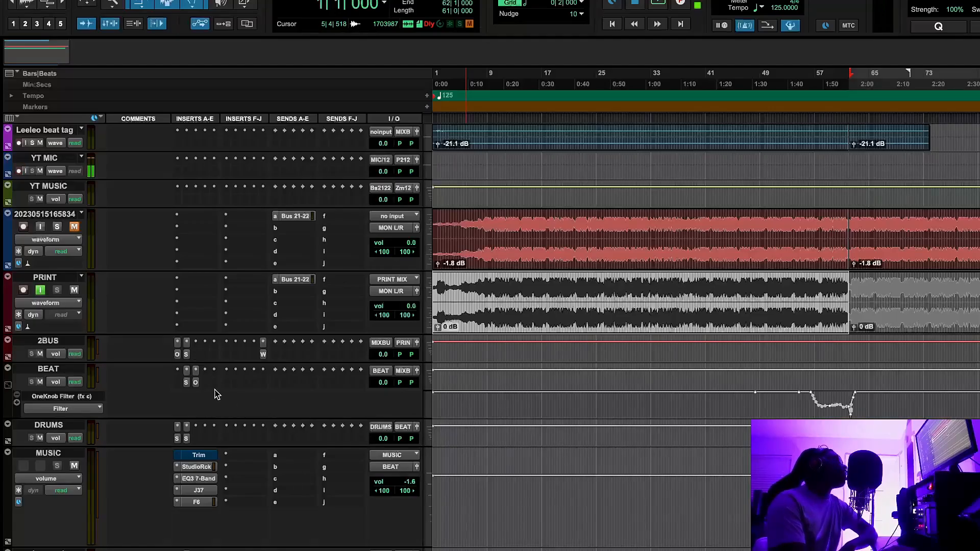
Open the Oxford Inflator insert on the 2BUS track and examine its effect, curve and Band Split settings
{"action": "left_click", "coordinate": [177, 355]}
{"action": "left_click_drag", "start_coordinate": [346, 111], "coordinate": [260, 138]}
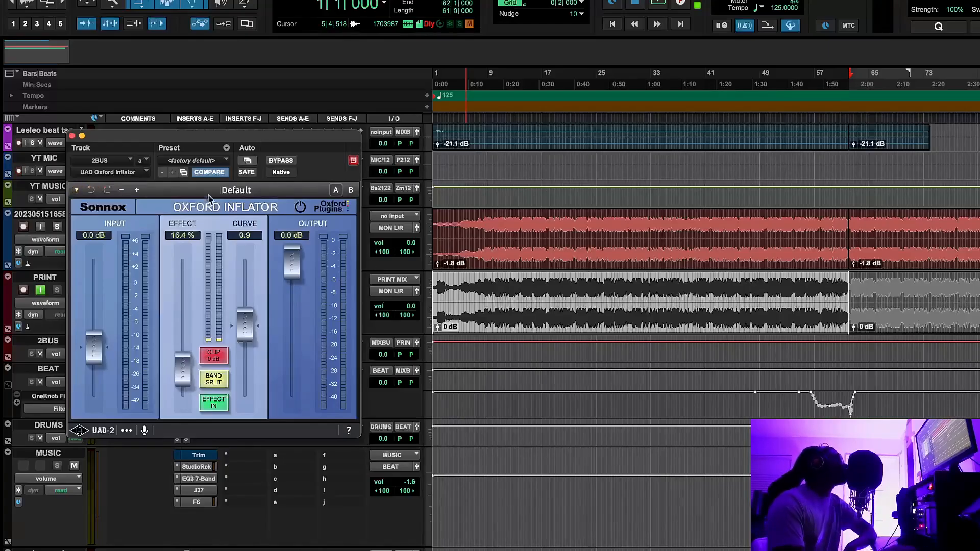
{"action": "mouse_move", "coordinate": [229, 195]}
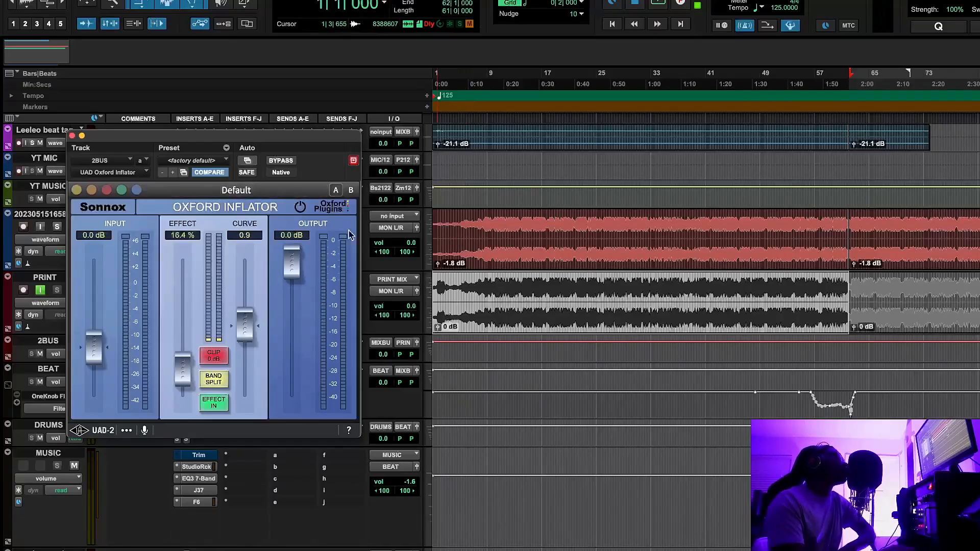
{"action": "left_click", "coordinate": [214, 382]}
{"action": "left_click", "coordinate": [215, 381]}
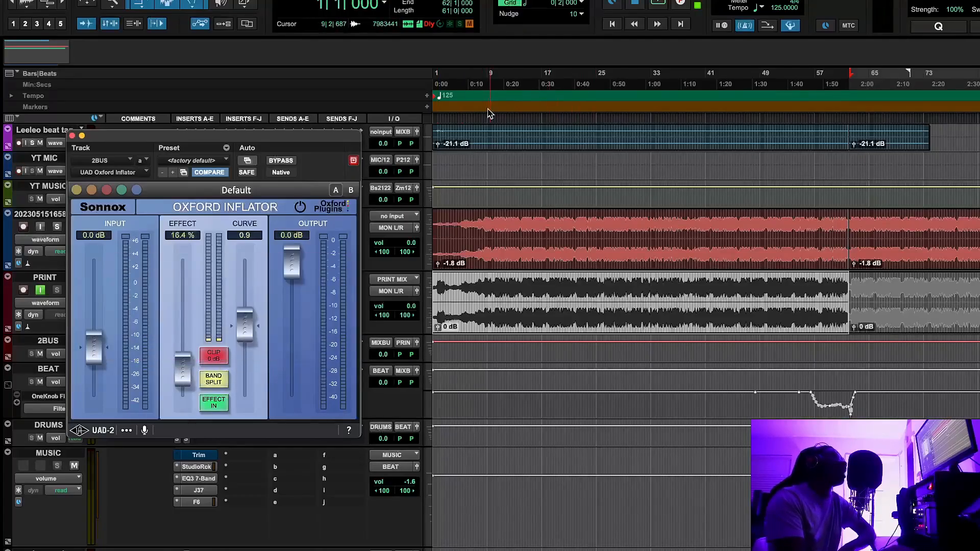
Play the mix from bar 17 and toggle the Oxford Inflator's bypass repeatedly to compare the sound with and without it
{"action": "left_click", "coordinate": [471, 84]}
{"action": "left_click", "coordinate": [657, 4]}
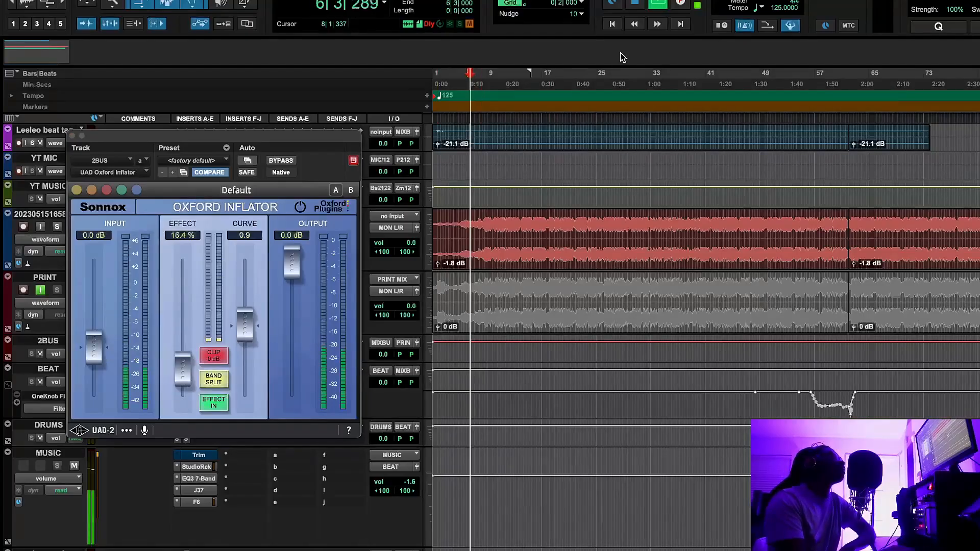
{"action": "left_click", "coordinate": [544, 83]}
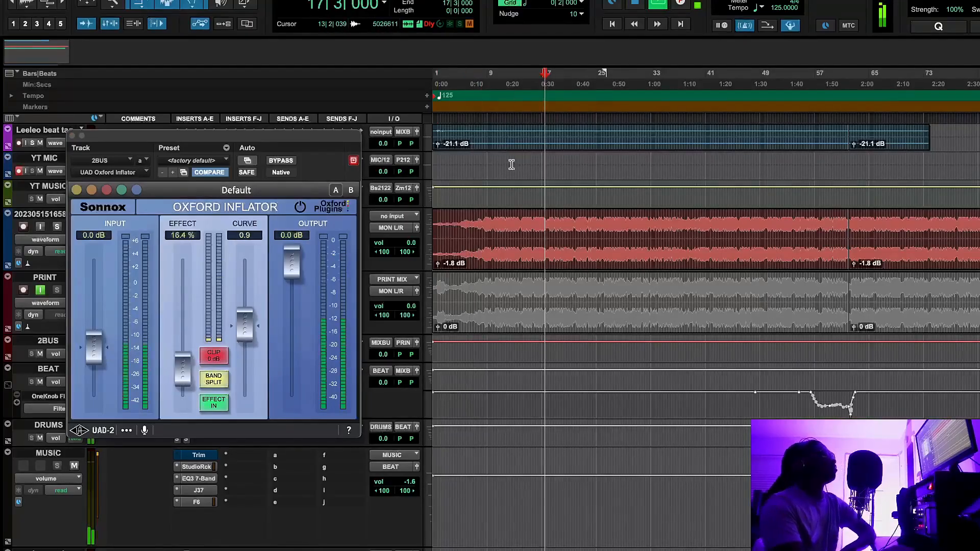
{"action": "left_click", "coordinate": [281, 161]}
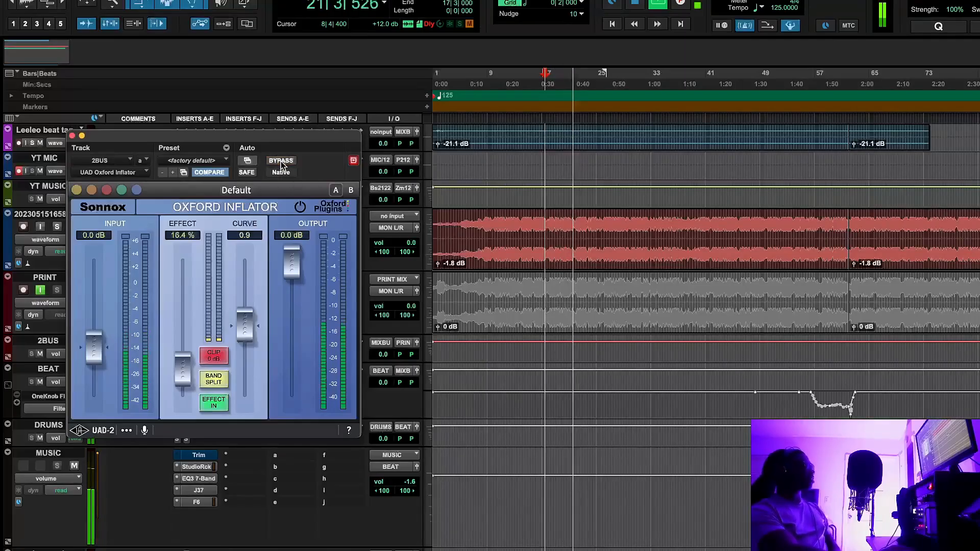
{"action": "left_click", "coordinate": [281, 161]}
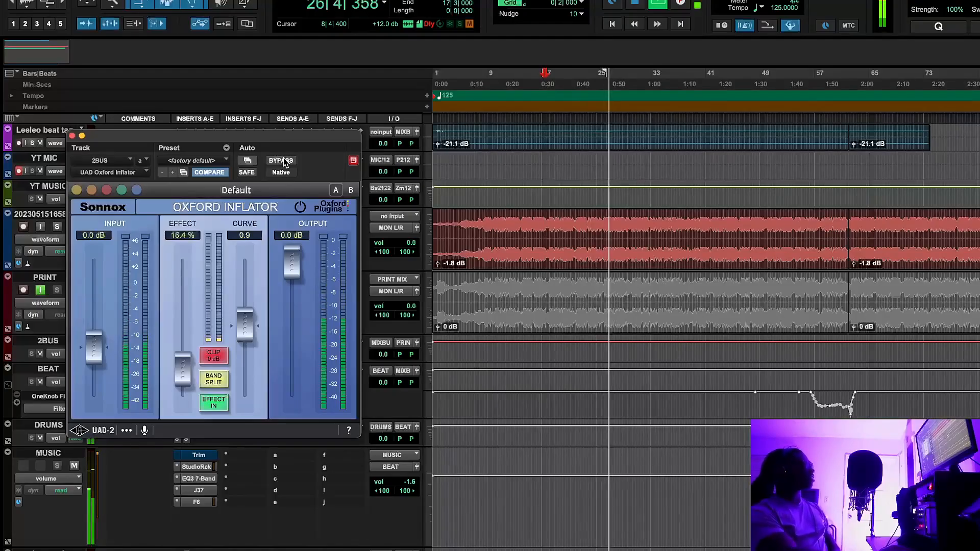
{"action": "left_click", "coordinate": [282, 161]}
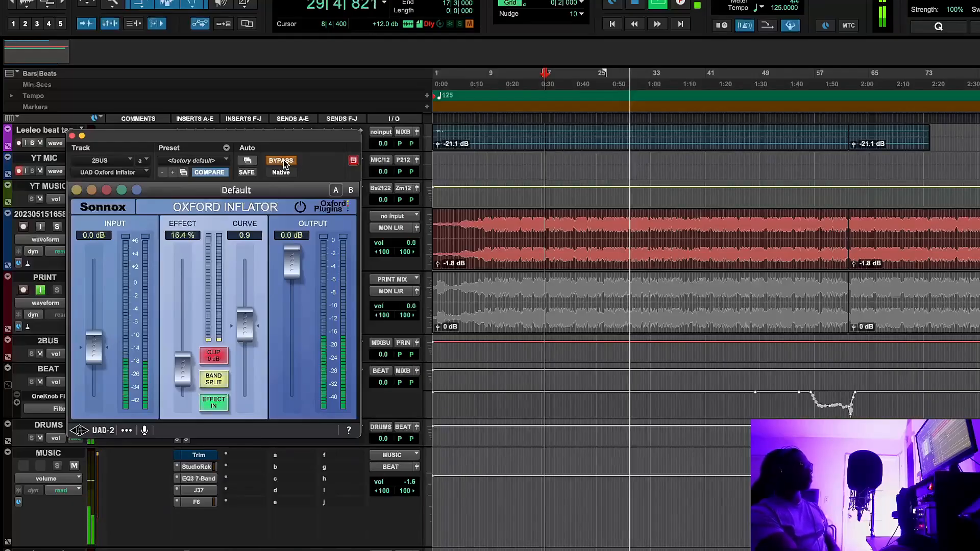
{"action": "left_click", "coordinate": [282, 161]}
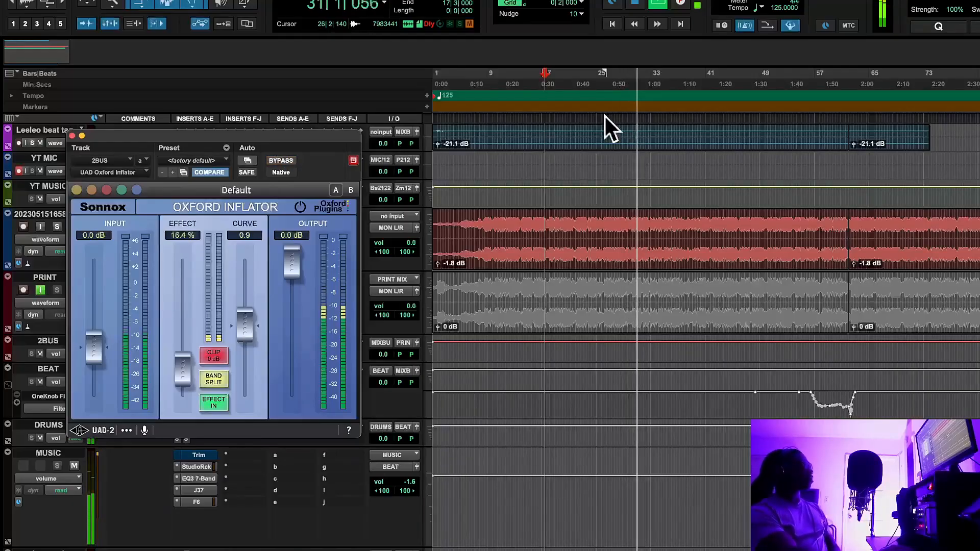
{"action": "key", "text": "space"}
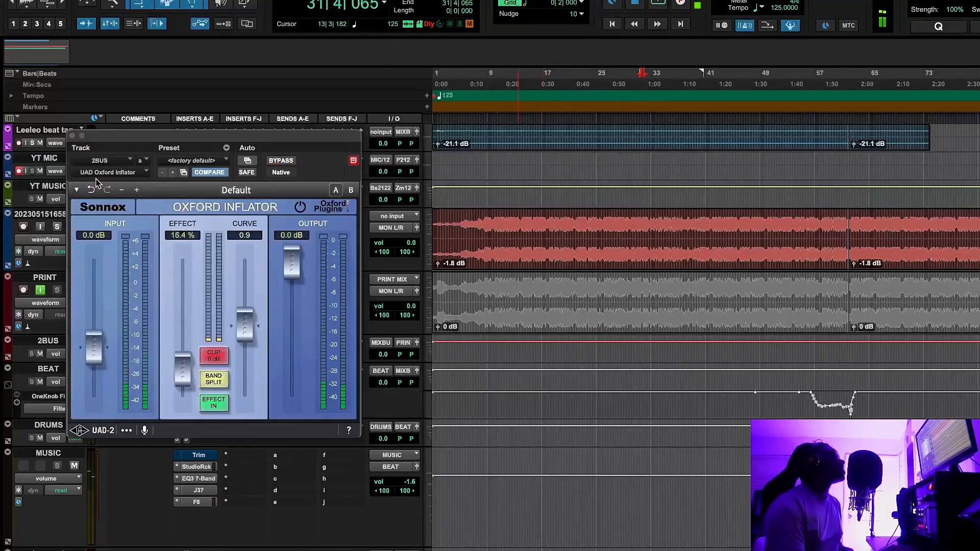
Close the Oxford Inflator and open the PuigChild 670 from the 2BUS StudioRack chain to examine its threshold and time constant
{"action": "left_click", "coordinate": [72, 136]}
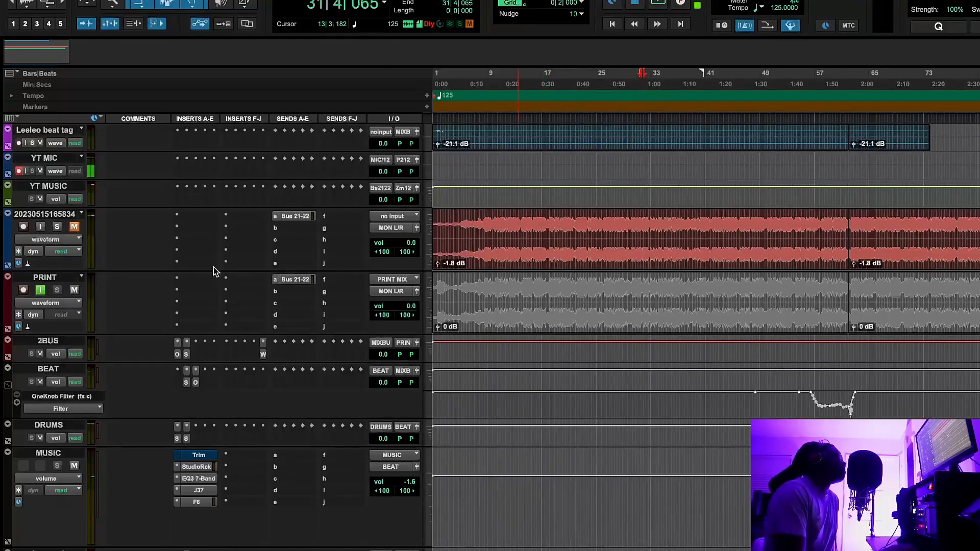
{"action": "left_click", "coordinate": [187, 354]}
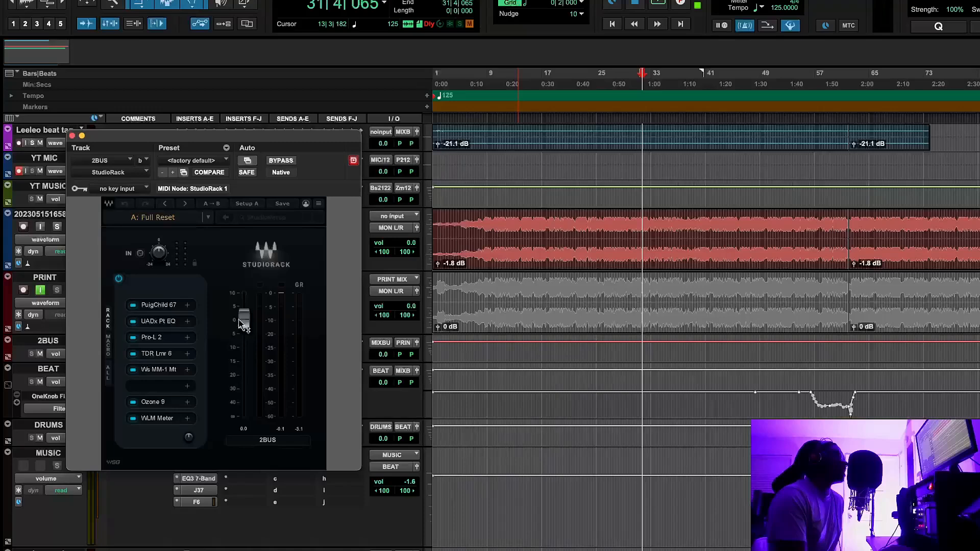
{"action": "left_click", "coordinate": [157, 309]}
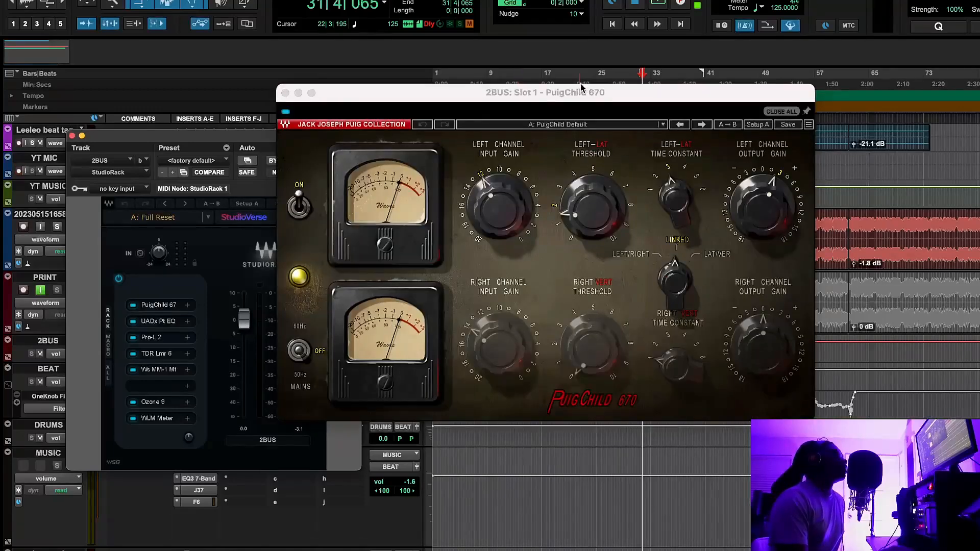
{"action": "left_click_drag", "start_coordinate": [585, 97], "coordinate": [559, 181]}
{"action": "mouse_move", "coordinate": [556, 295]}
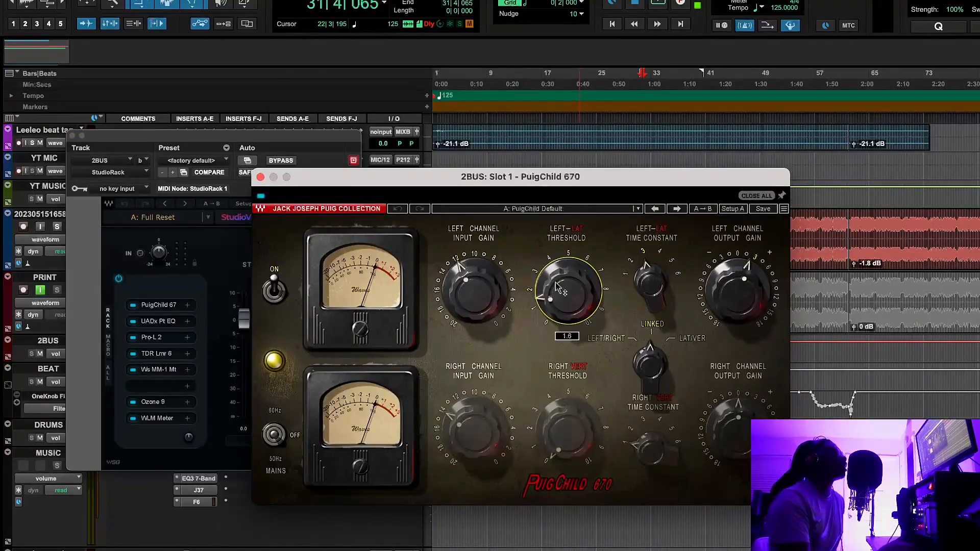
{"action": "left_click_drag", "start_coordinate": [540, 180], "coordinate": [484, 178]}
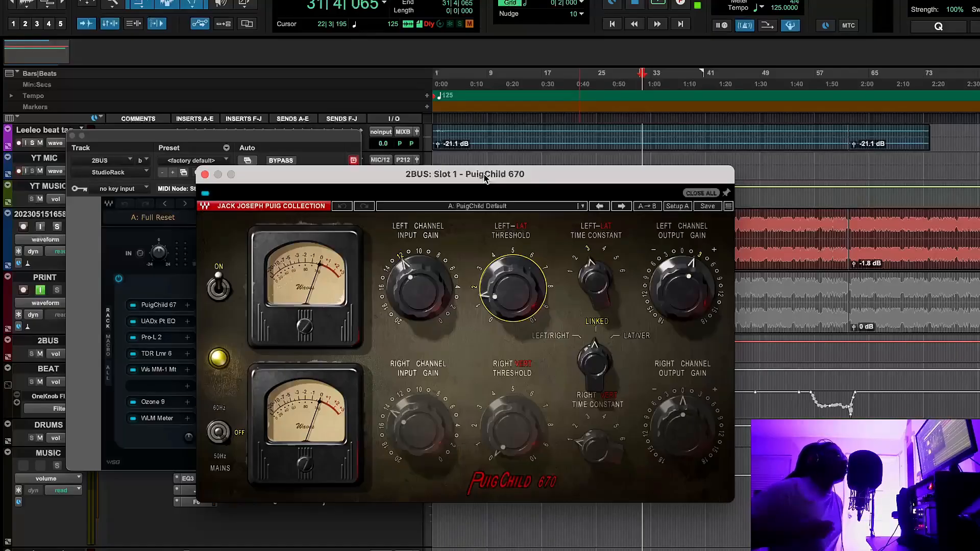
{"action": "left_click", "coordinate": [592, 292]}
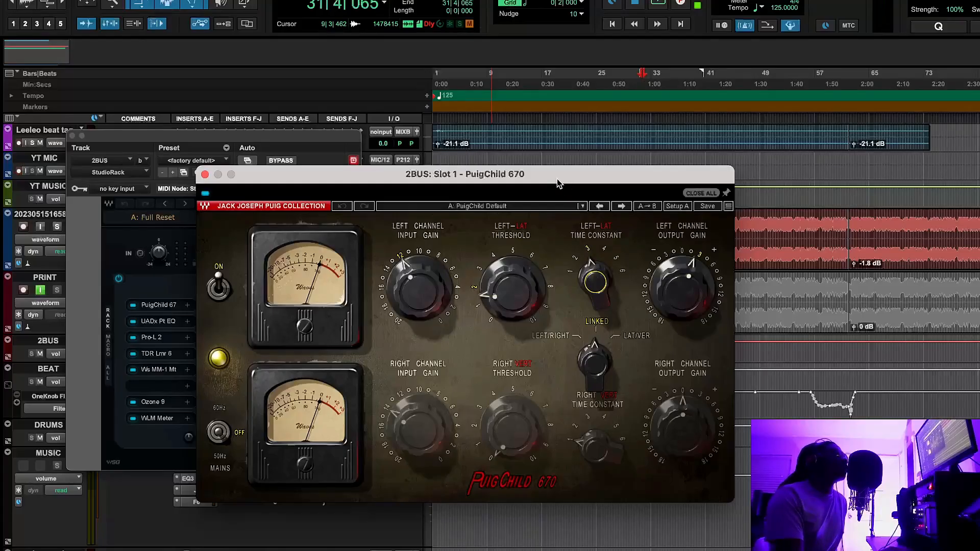
{"action": "left_click_drag", "start_coordinate": [557, 180], "coordinate": [579, 206]}
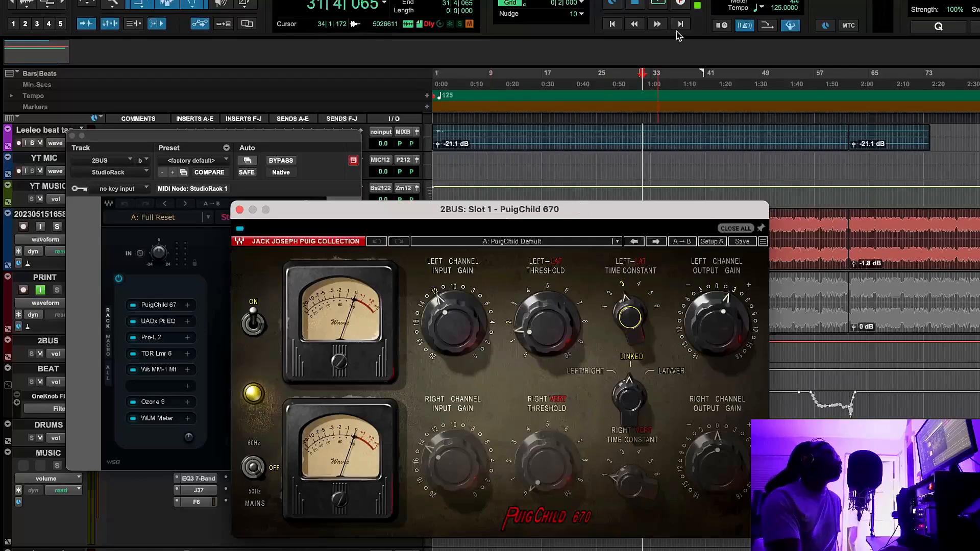
Audition the PuigChild 670 with its left threshold turned down to 0, comparing with the original setting through undo and redo, and close it
{"action": "key", "text": "space"}
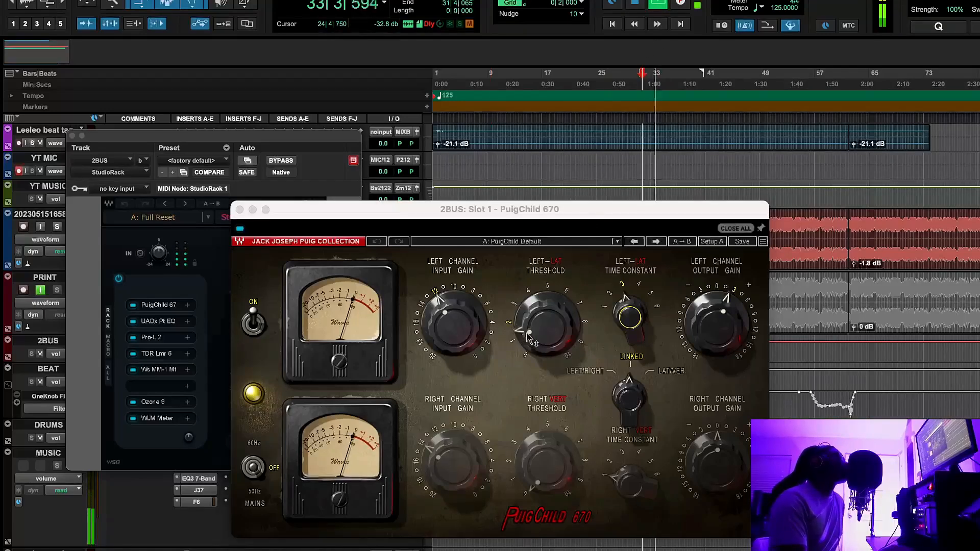
{"action": "left_click_drag", "start_coordinate": [528, 336], "coordinate": [529, 357]}
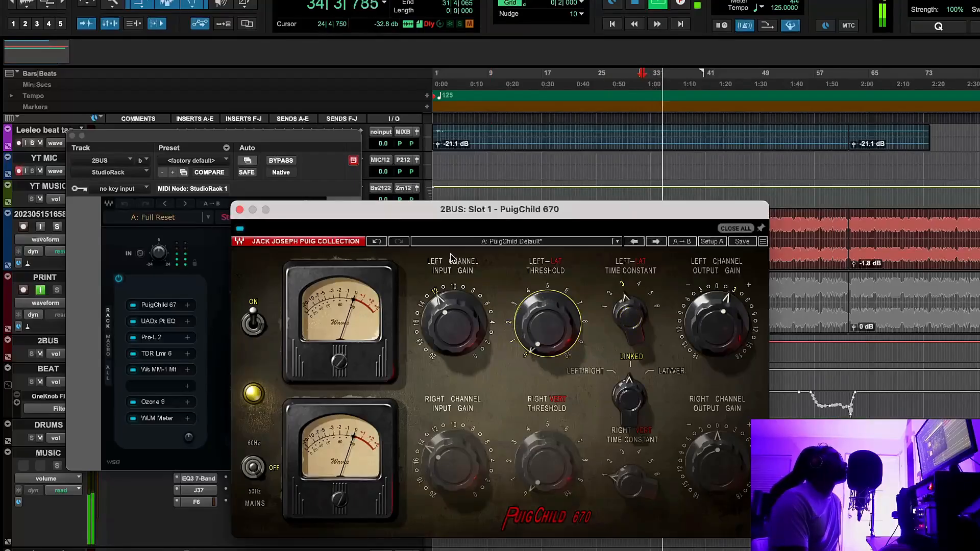
{"action": "left_click", "coordinate": [377, 242]}
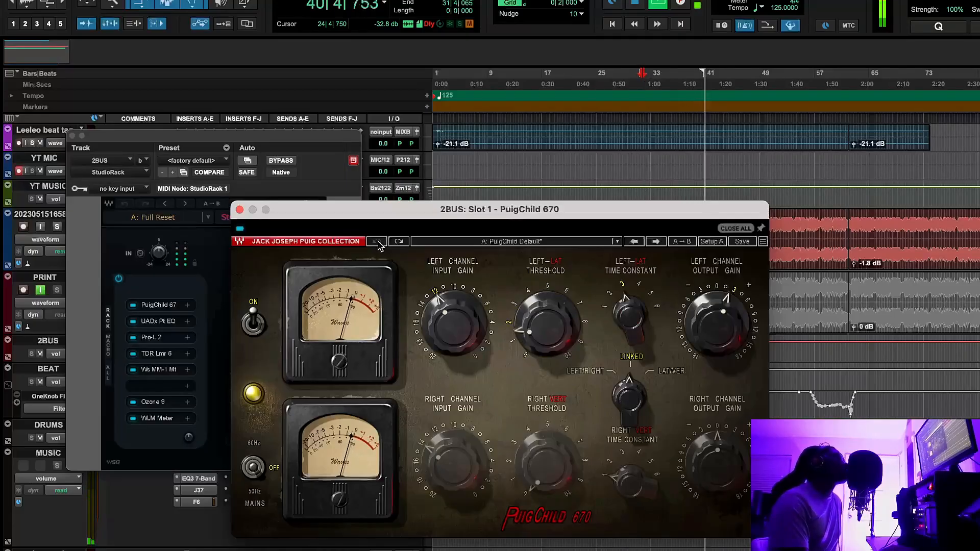
{"action": "left_click", "coordinate": [376, 242]}
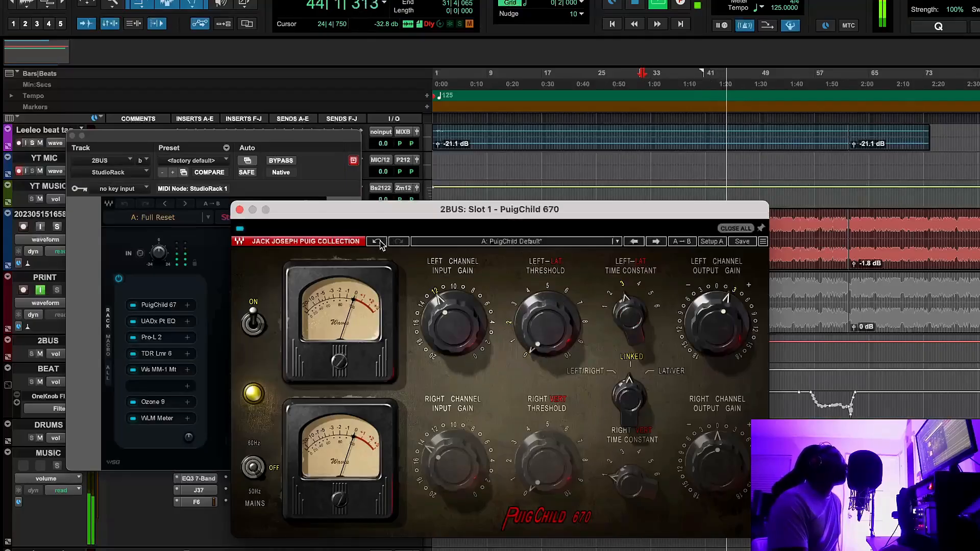
{"action": "left_click", "coordinate": [381, 244]}
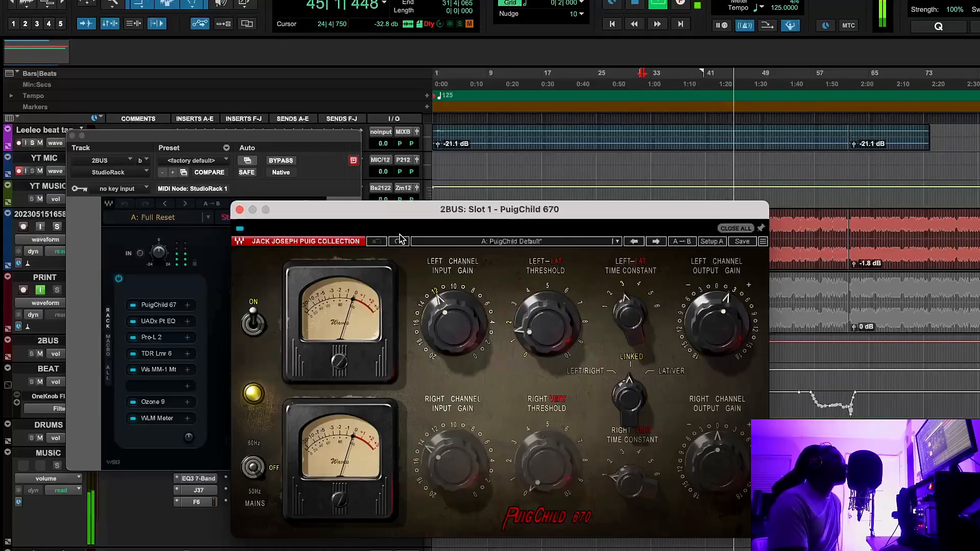
{"action": "left_click", "coordinate": [635, 4]}
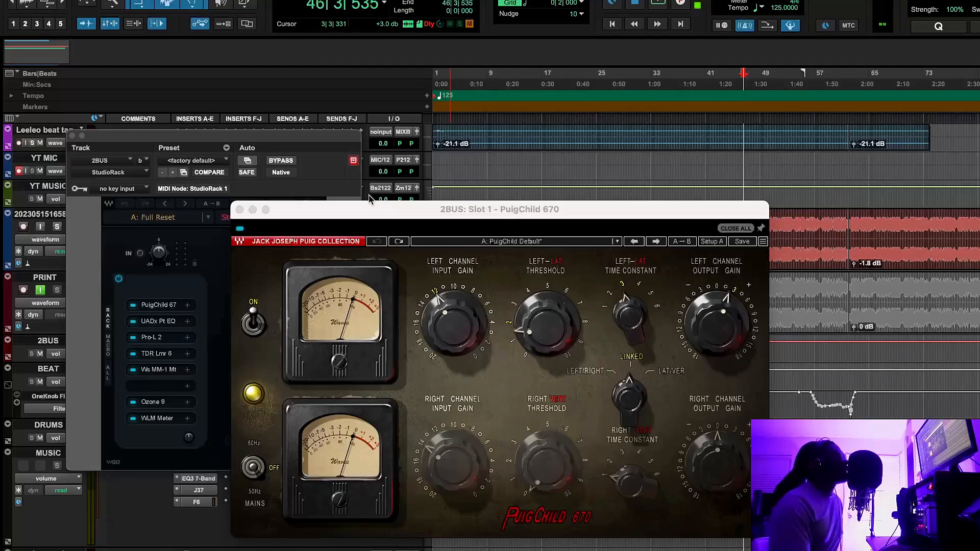
{"action": "left_click_drag", "start_coordinate": [364, 209], "coordinate": [352, 169]}
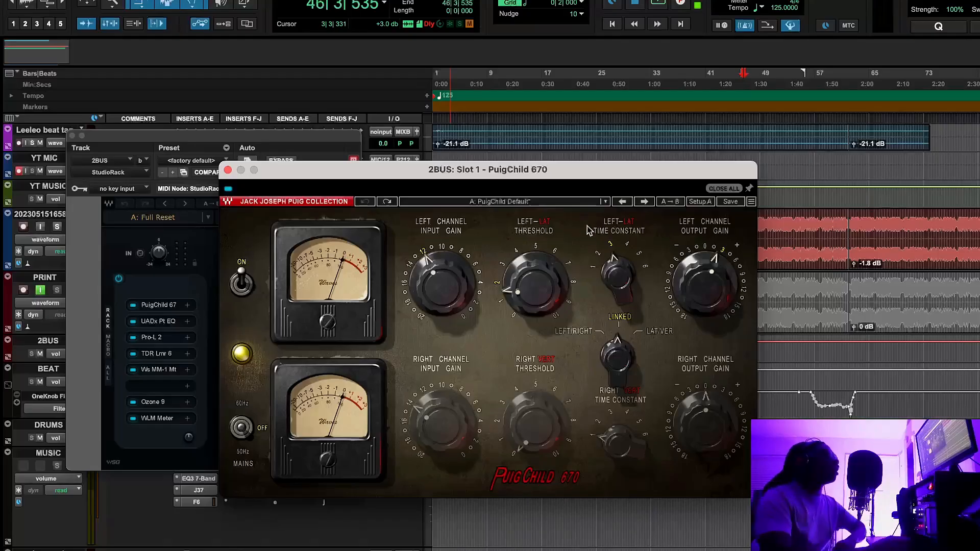
{"action": "left_click", "coordinate": [228, 171]}
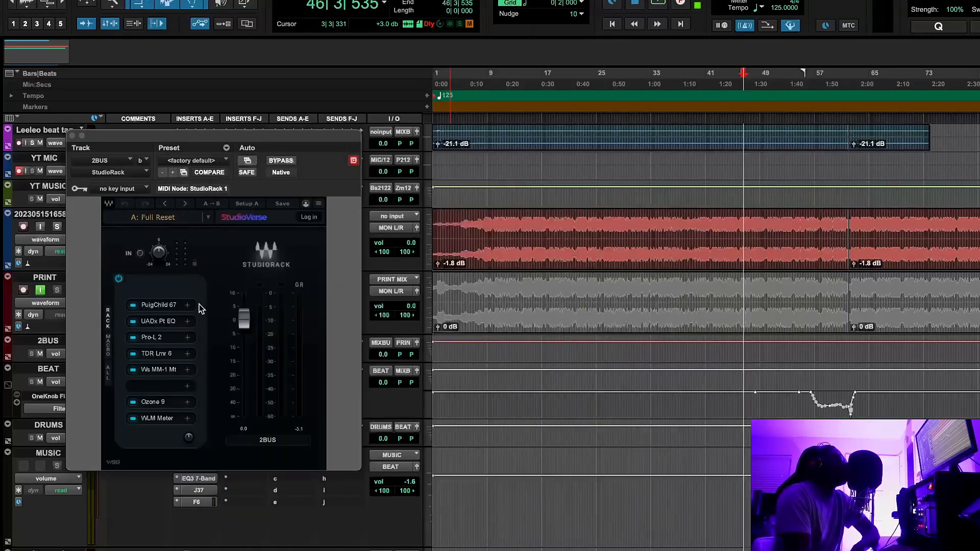
Open Pro-L 2 from the StudioRack chain and play the mix from bar 24 to examine its limiting, closing it when done
{"action": "left_click", "coordinate": [159, 337]}
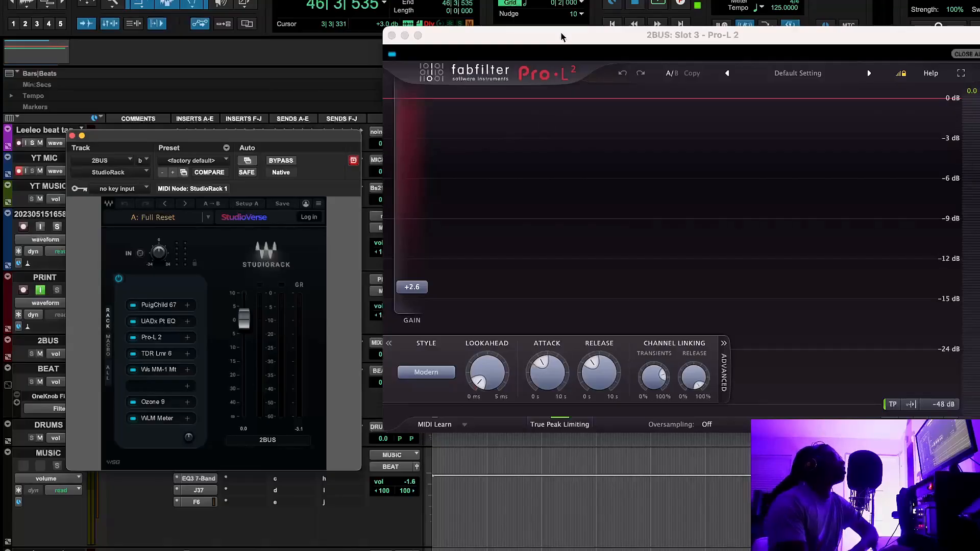
{"action": "left_click_drag", "start_coordinate": [561, 36], "coordinate": [272, 169]}
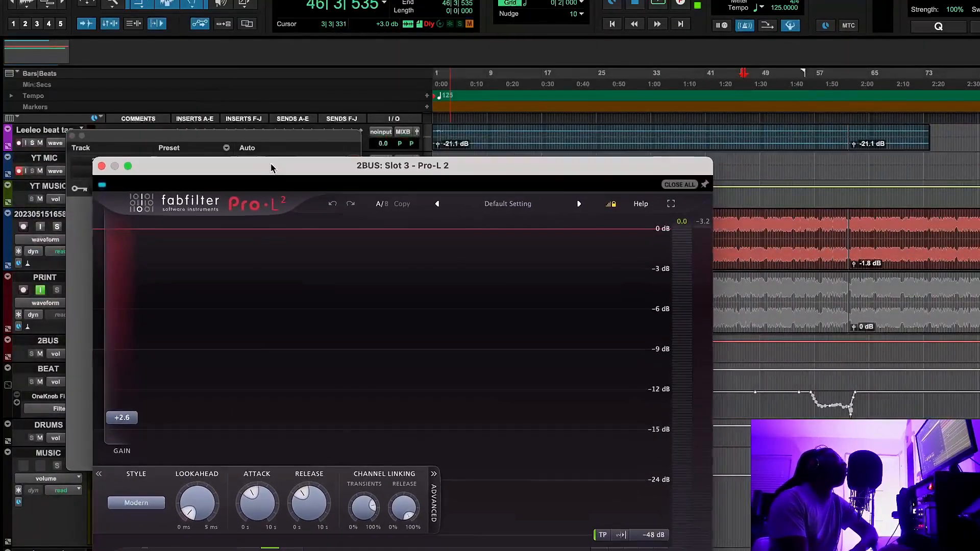
{"action": "left_click", "coordinate": [588, 83]}
{"action": "left_click_drag", "start_coordinate": [530, 174], "coordinate": [540, 149]}
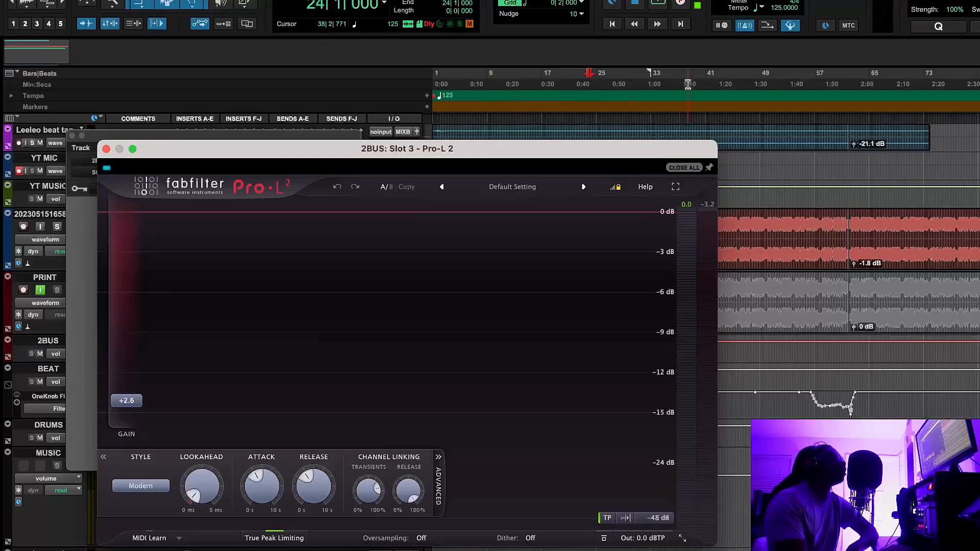
{"action": "left_click", "coordinate": [657, 4]}
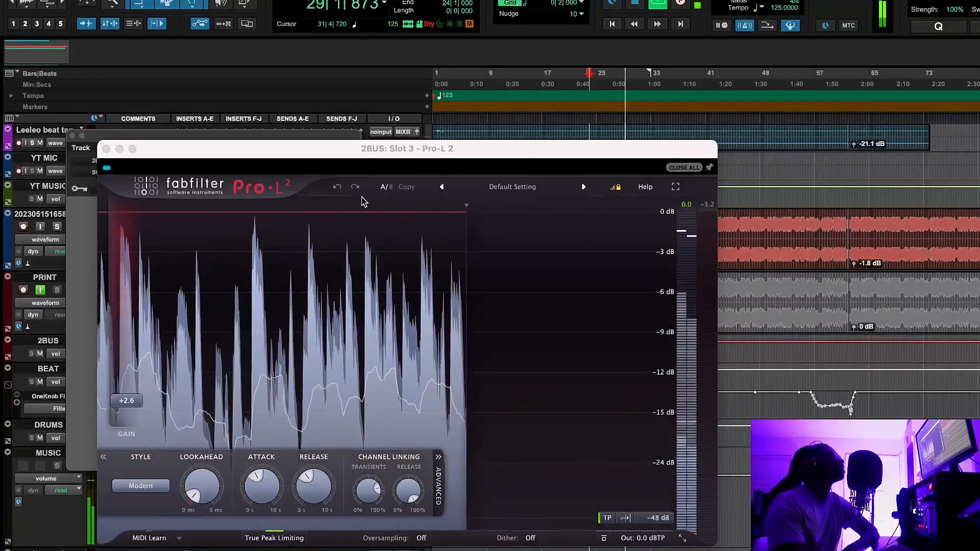
{"action": "left_click_drag", "start_coordinate": [359, 152], "coordinate": [346, 111]}
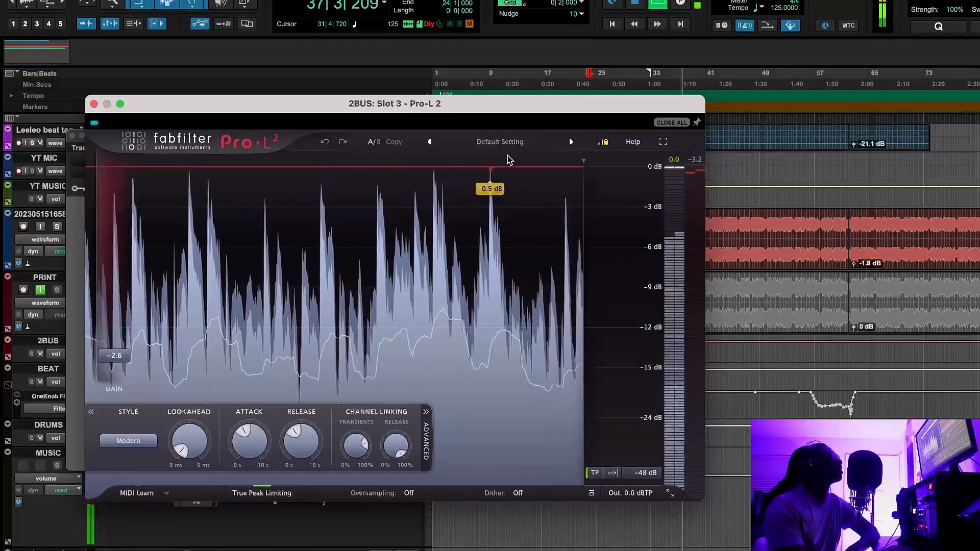
{"action": "left_click", "coordinate": [642, 3]}
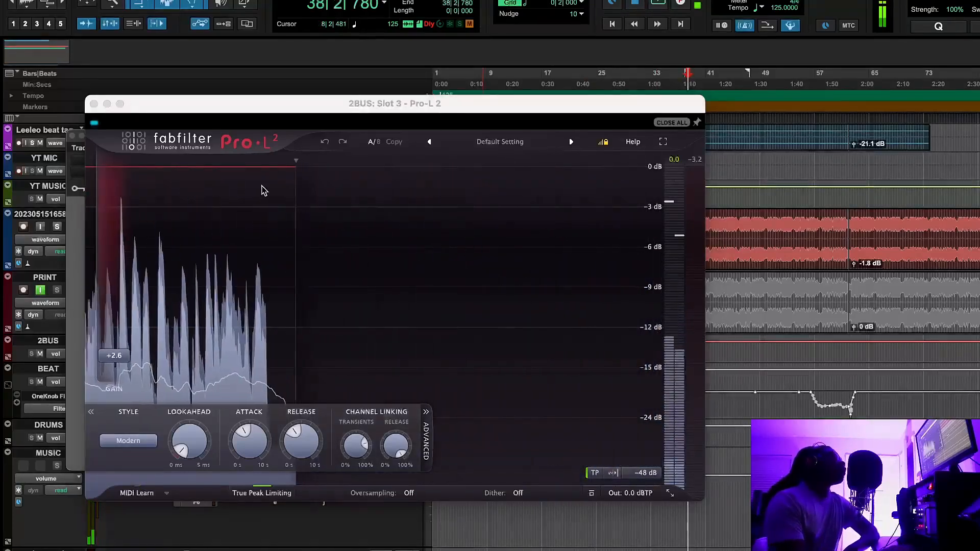
{"action": "left_click", "coordinate": [94, 104]}
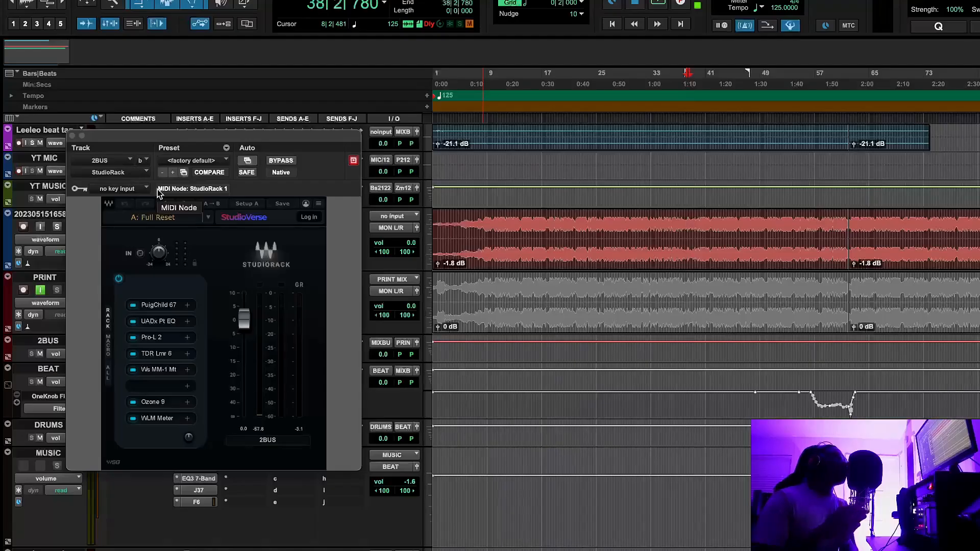
{"action": "left_click_drag", "start_coordinate": [184, 137], "coordinate": [365, 156]}
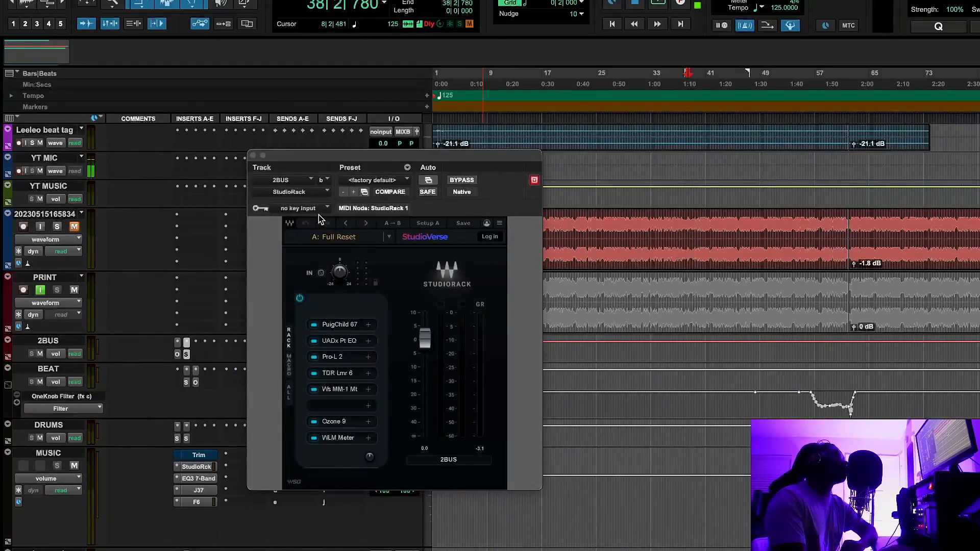
{"action": "left_click_drag", "start_coordinate": [355, 157], "coordinate": [316, 169]}
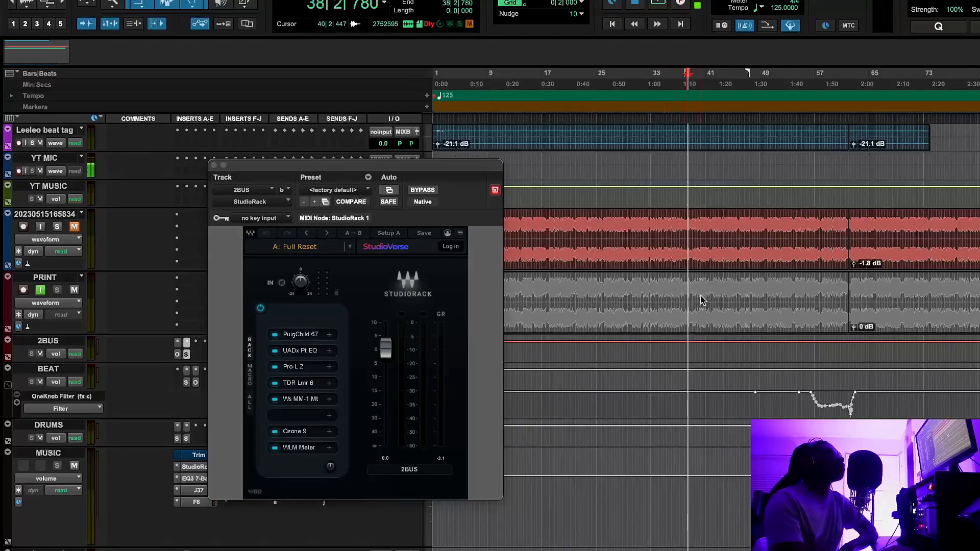
{"action": "scroll", "coordinate": [712, 309], "scroll_direction": "up", "scroll_amount": 3}
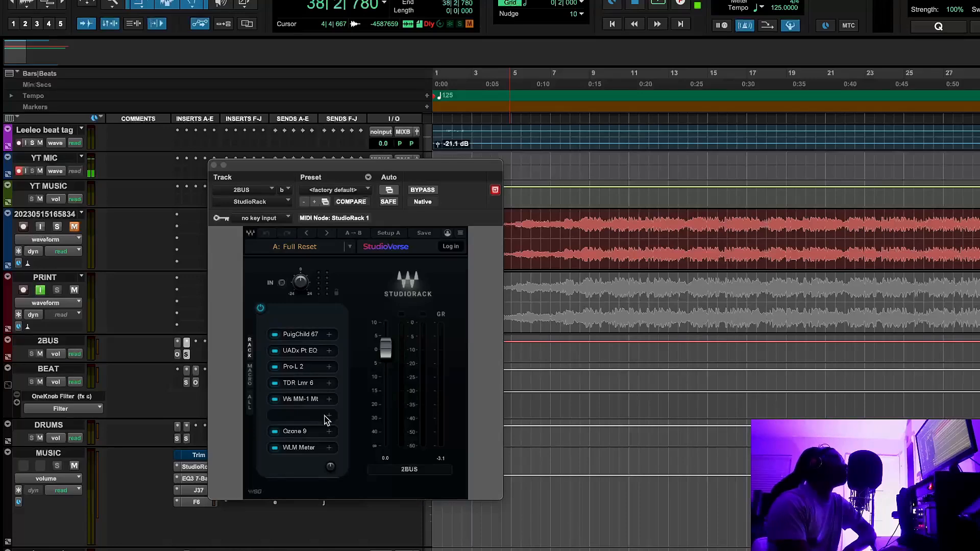
Open TDR Limiter 6 GE from the 2BUS StudioRack chain and reposition its window to examine the clipper and peak limiter modules
{"action": "left_click", "coordinate": [311, 383]}
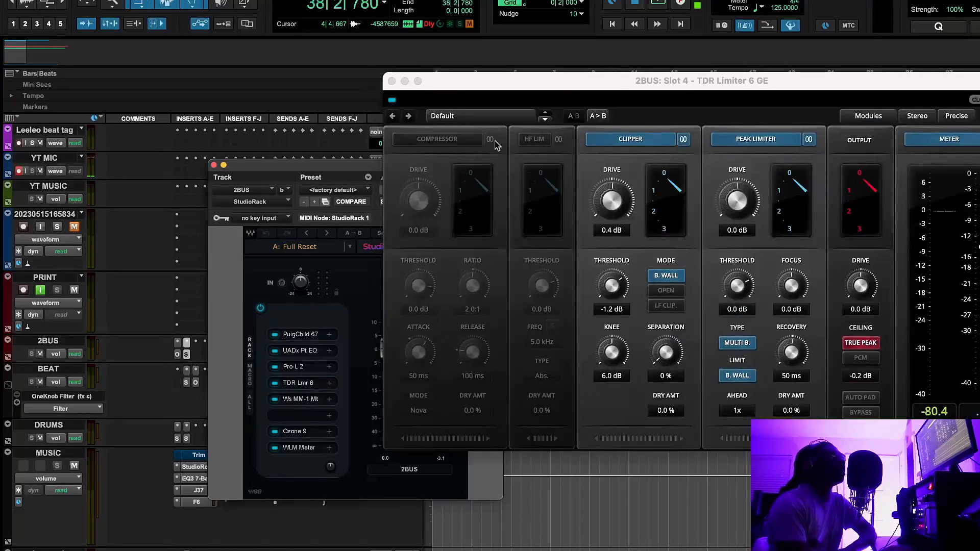
{"action": "left_click_drag", "start_coordinate": [500, 81], "coordinate": [474, 127]}
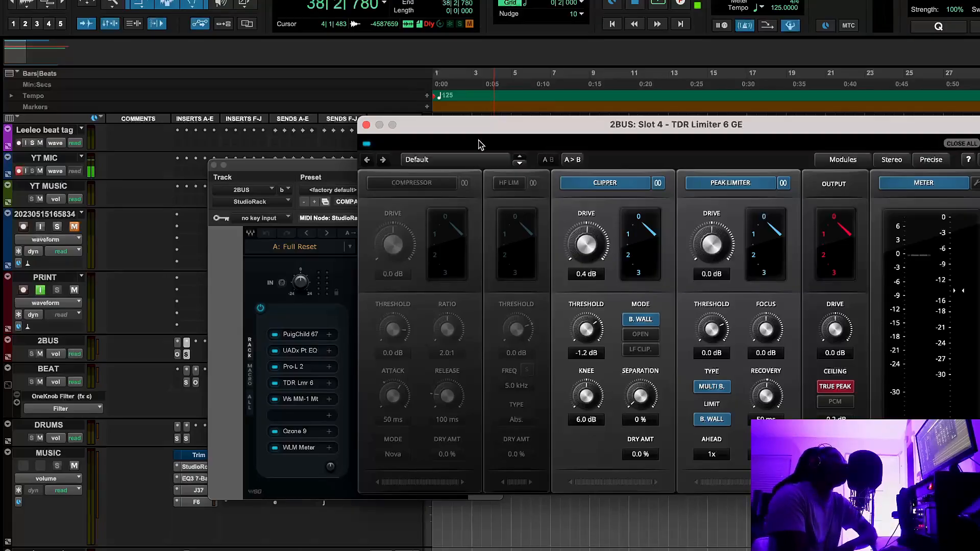
{"action": "left_click_drag", "start_coordinate": [486, 131], "coordinate": [429, 175]}
Review the PuigChild 670 and the Pro-L 2 gain setting from the StudioRack chain, closing each plugin after viewing it
{"action": "left_click", "coordinate": [293, 336]}
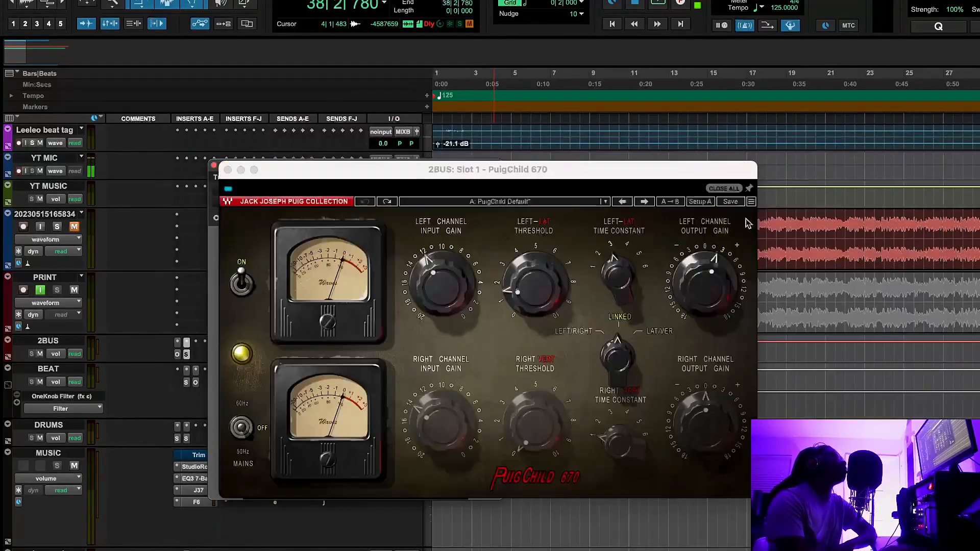
{"action": "left_click", "coordinate": [228, 170]}
{"action": "left_click", "coordinate": [302, 367]}
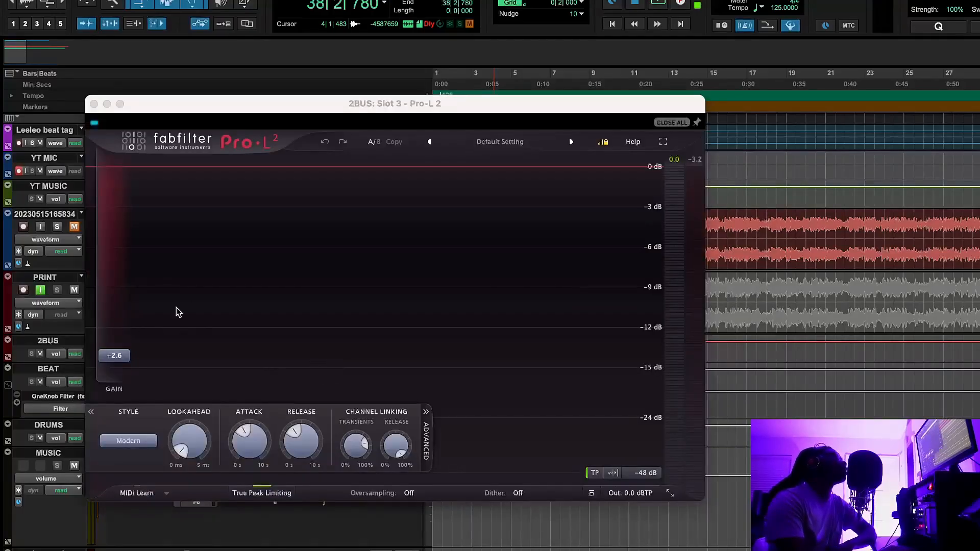
{"action": "mouse_move", "coordinate": [130, 352]}
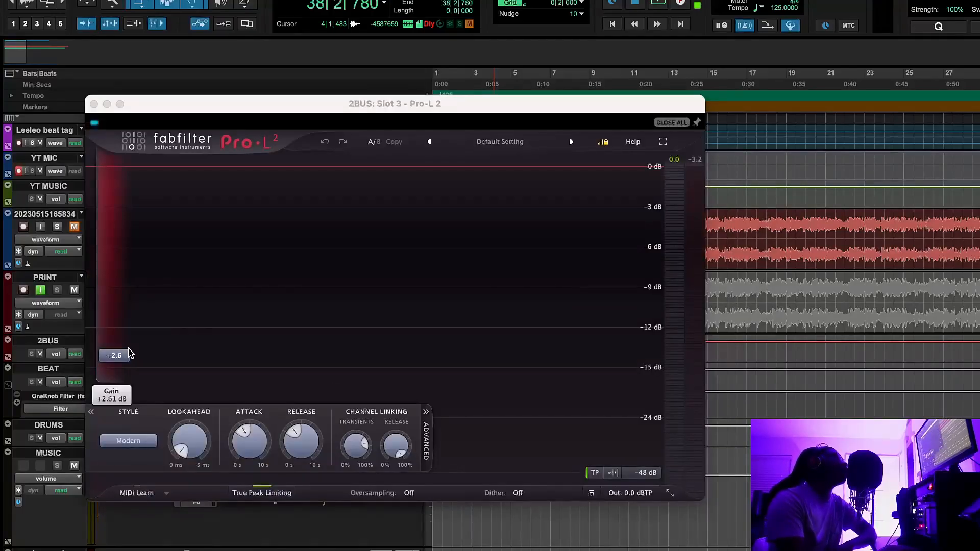
{"action": "left_click", "coordinate": [93, 104]}
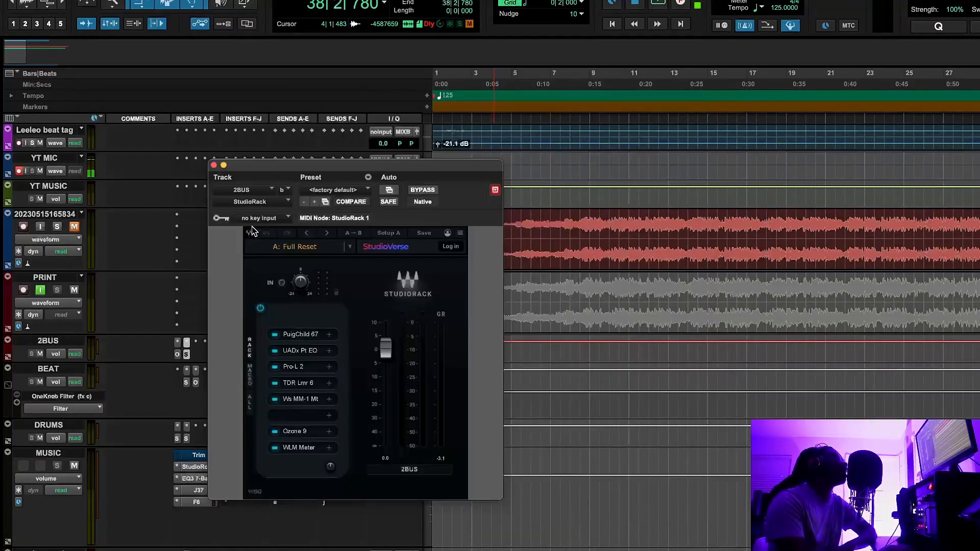
Reopen TDR Limiter 6 GE, move its window clear of the timeline ruler and set the playback start to bar 9
{"action": "left_click", "coordinate": [300, 384]}
{"action": "left_click_drag", "start_coordinate": [492, 168], "coordinate": [360, 126]}
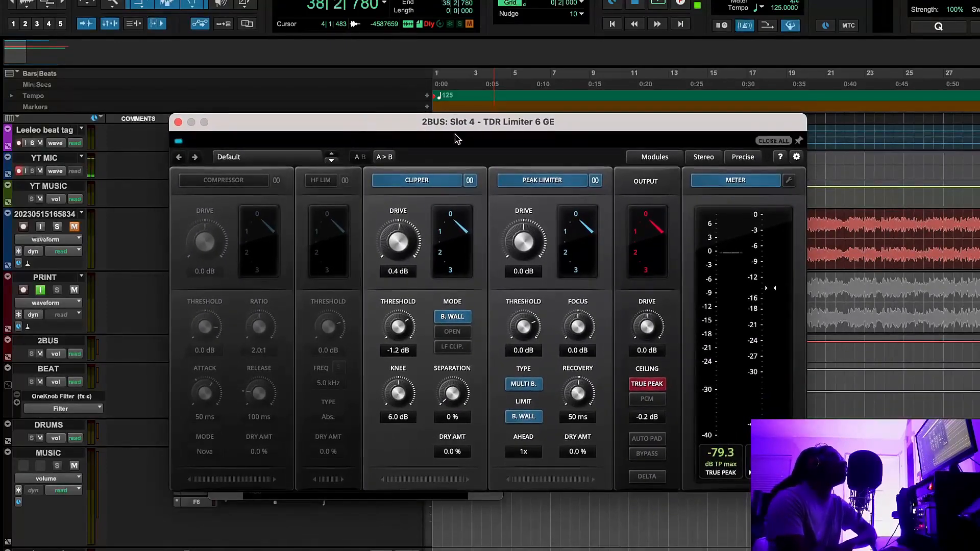
{"action": "mouse_move", "coordinate": [506, 134]}
{"action": "left_mouse_down"}
{"action": "mouse_move", "coordinate": [508, 164]}
{"action": "mouse_move", "coordinate": [508, 132]}
{"action": "left_mouse_up"}
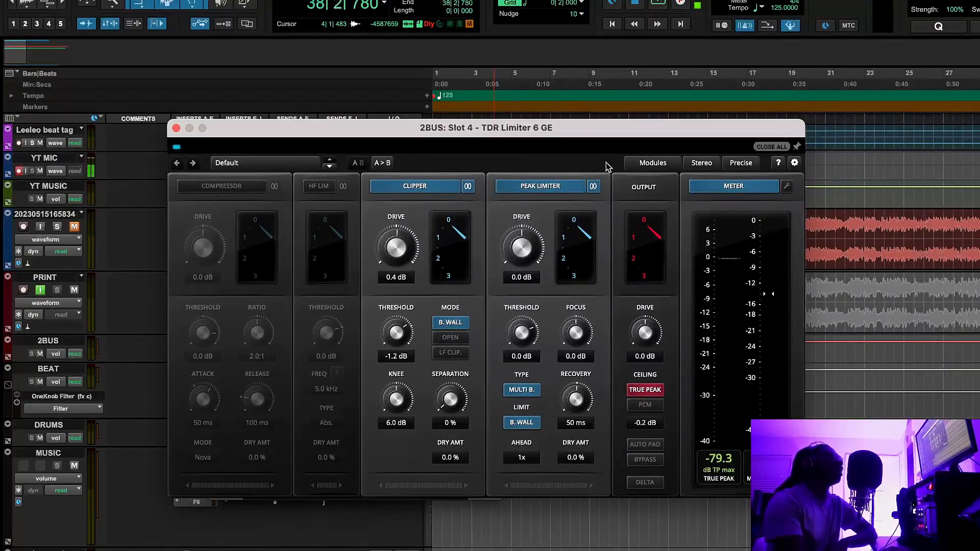
{"action": "left_click_drag", "start_coordinate": [515, 134], "coordinate": [525, 153]}
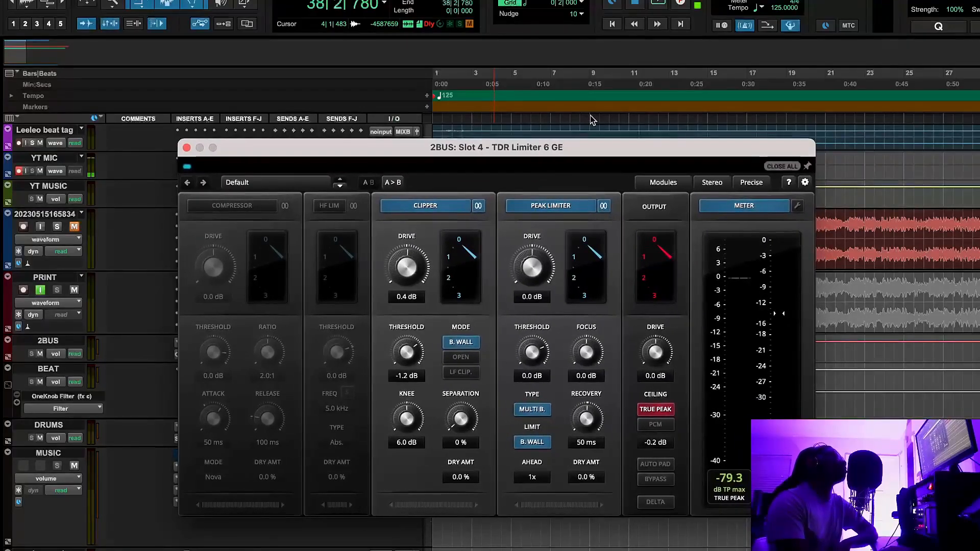
{"action": "left_click", "coordinate": [588, 86]}
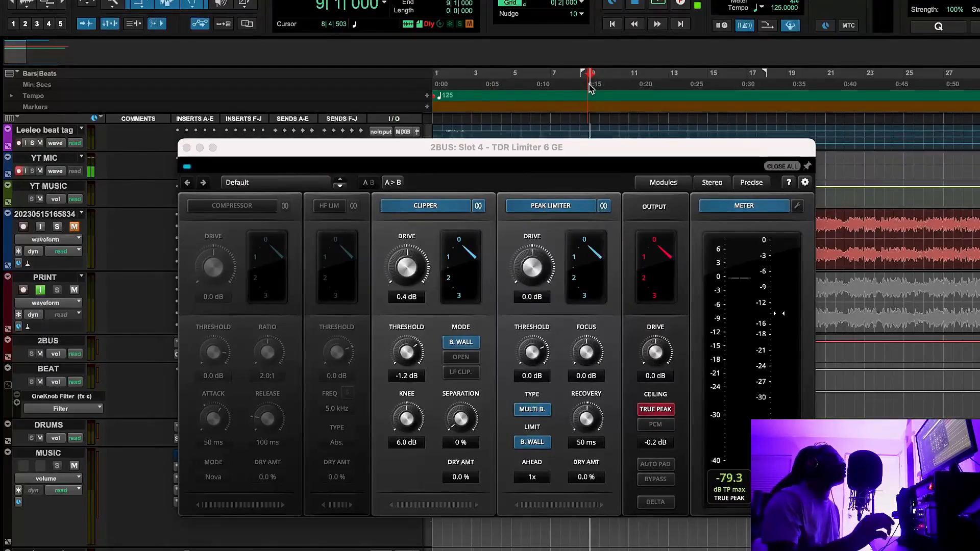
Close the limiter to check the Oxford Inflator's settings on 2BUS, and return to TDR Limiter 6 GE through StudioRack
{"action": "left_click", "coordinate": [185, 148]}
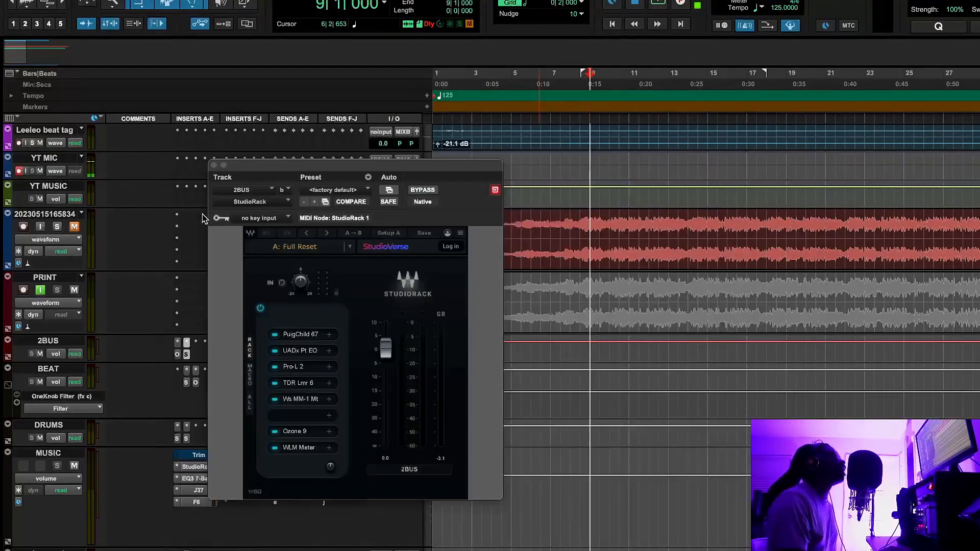
{"action": "left_click", "coordinate": [178, 355]}
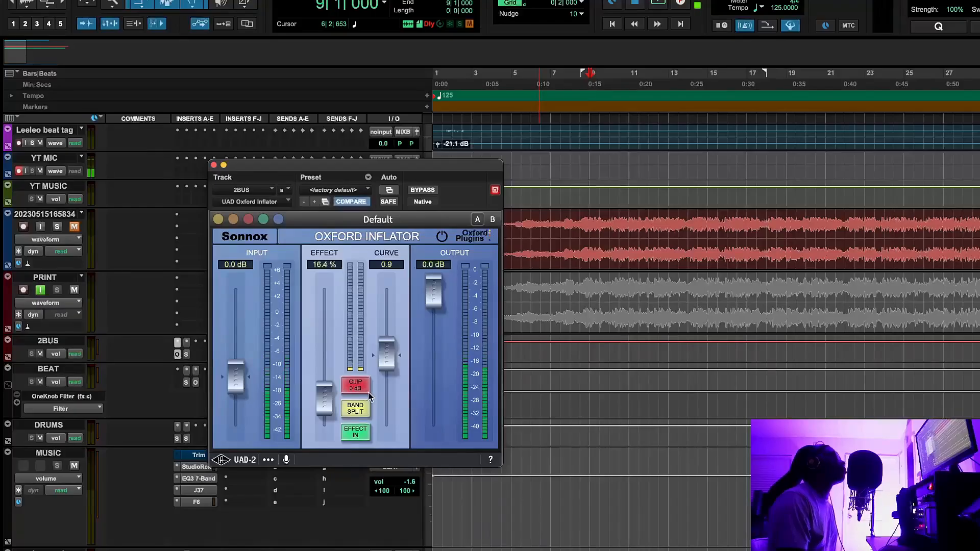
{"action": "left_click", "coordinate": [213, 165]}
{"action": "left_click", "coordinate": [188, 356]}
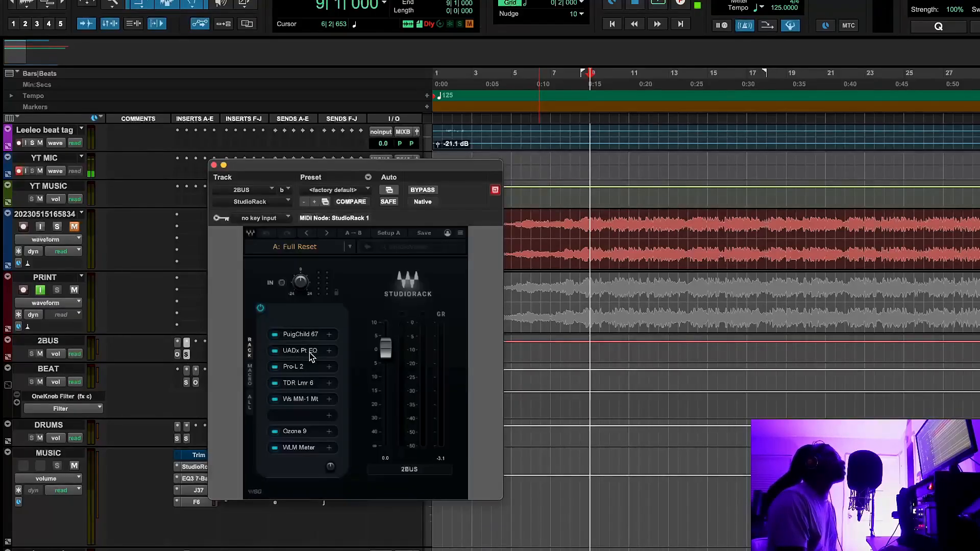
{"action": "left_click", "coordinate": [309, 382]}
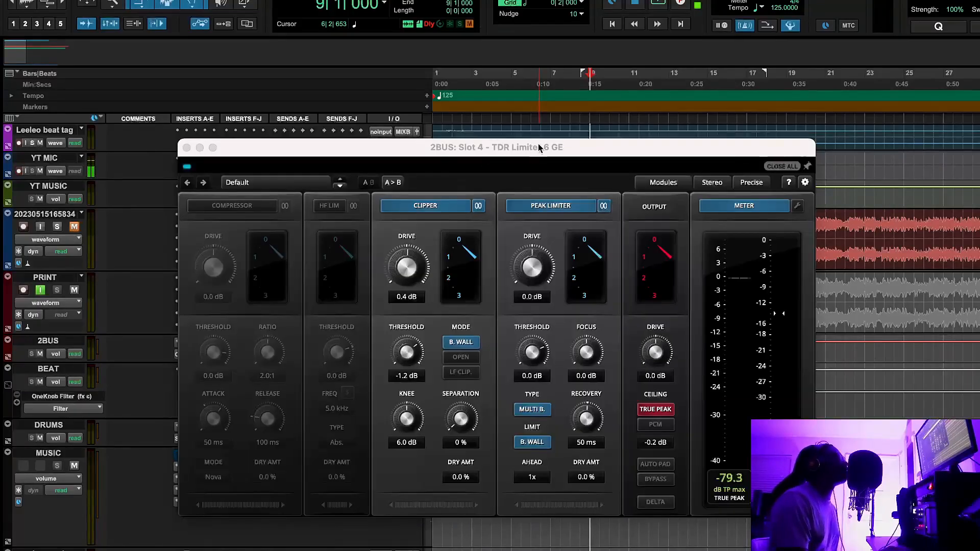
{"action": "left_click_drag", "start_coordinate": [542, 148], "coordinate": [500, 124]}
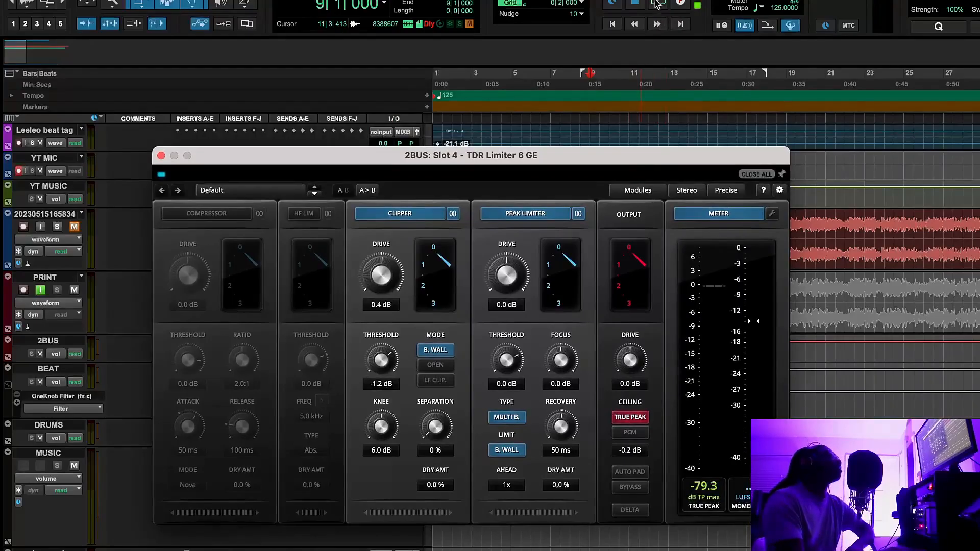
Play the mix from bar 9, switching TDR Limiter 6 GE off and on twice to compare the sound, and stop playback
{"action": "left_click", "coordinate": [658, 4]}
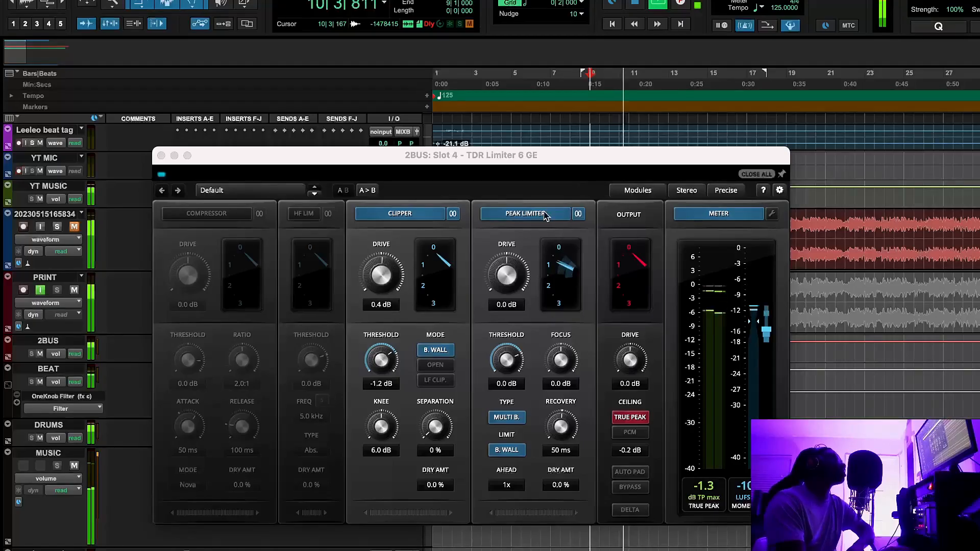
{"action": "left_click", "coordinate": [161, 175]}
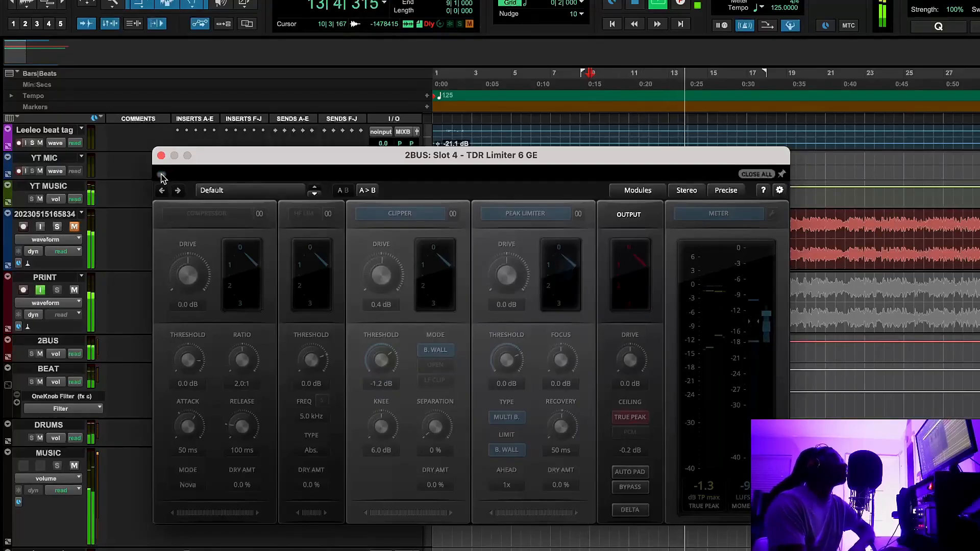
{"action": "left_click", "coordinate": [161, 175]}
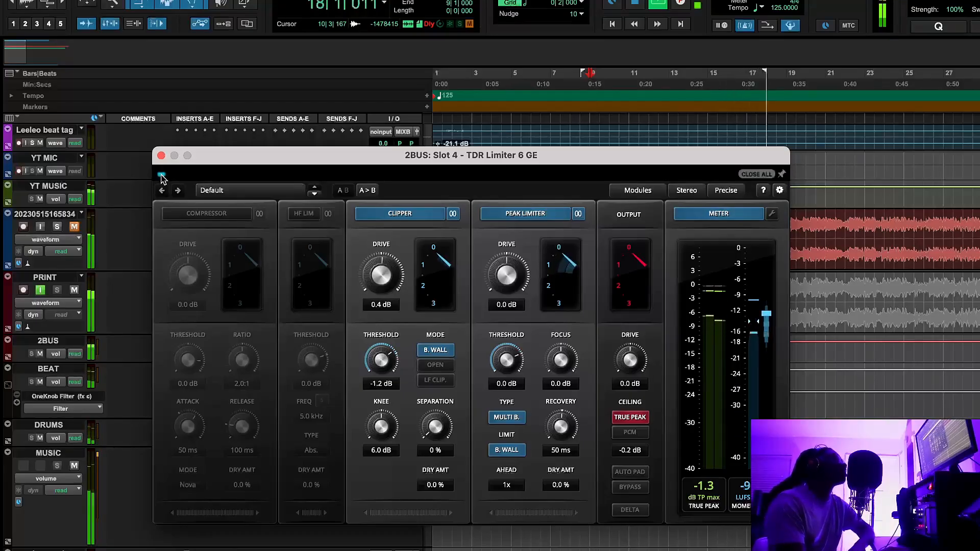
{"action": "left_click", "coordinate": [161, 175]}
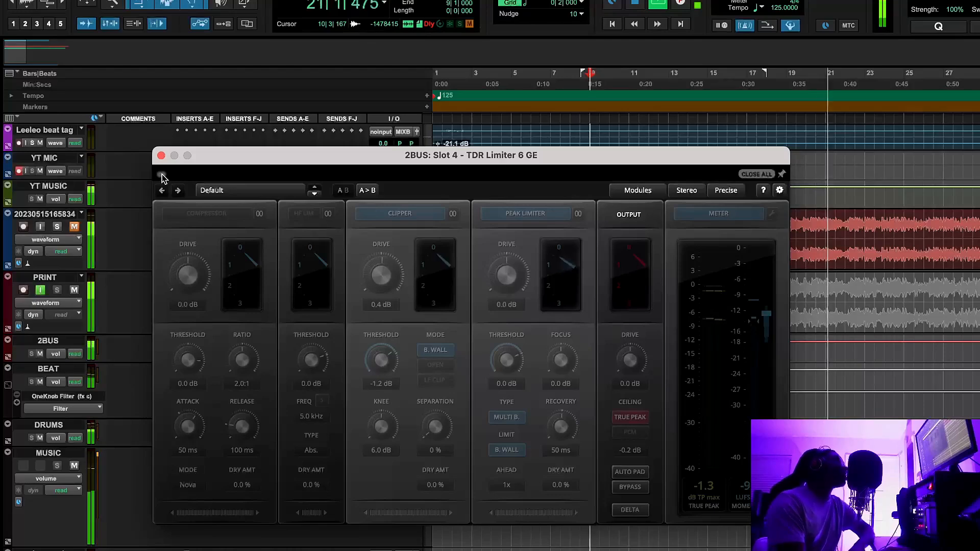
{"action": "left_click", "coordinate": [161, 175]}
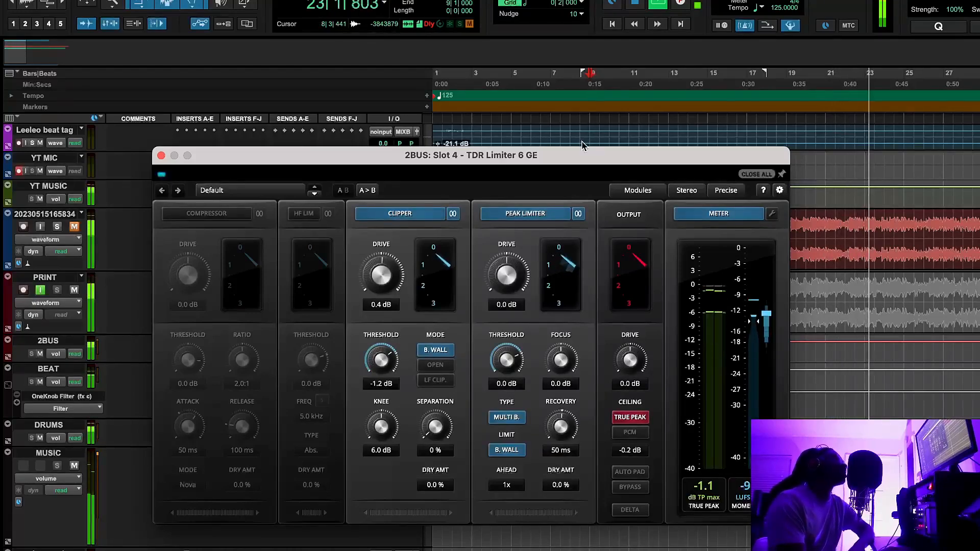
{"action": "left_click", "coordinate": [636, 4]}
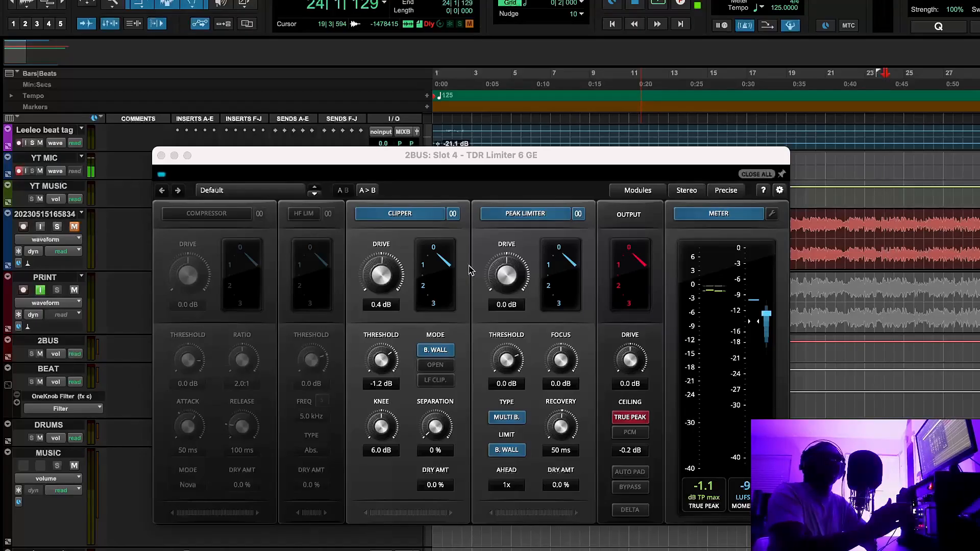
Replay the mix from bar 12 while toggling TDR Limiter 6 GE off and on, and close the limiter after stopping playback
{"action": "left_click", "coordinate": [657, 84]}
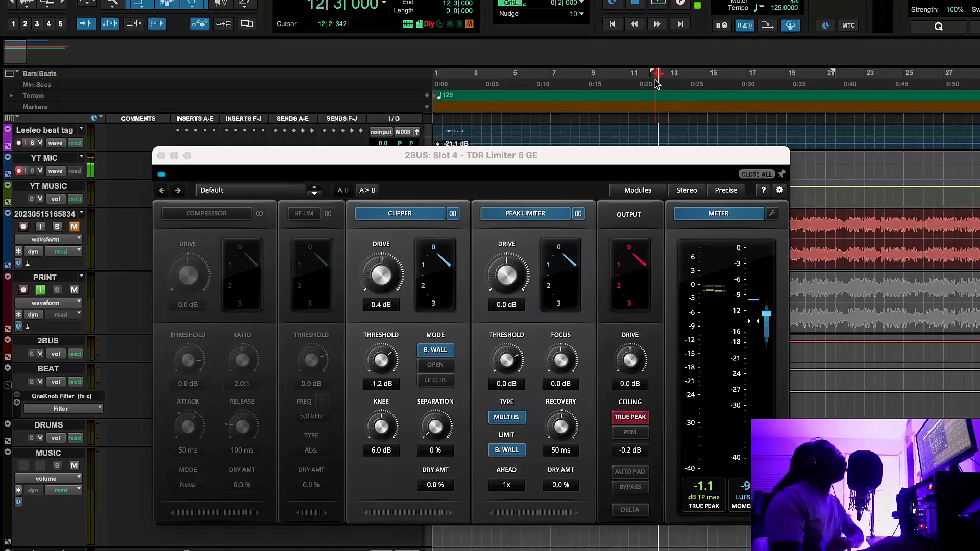
{"action": "left_click", "coordinate": [655, 9]}
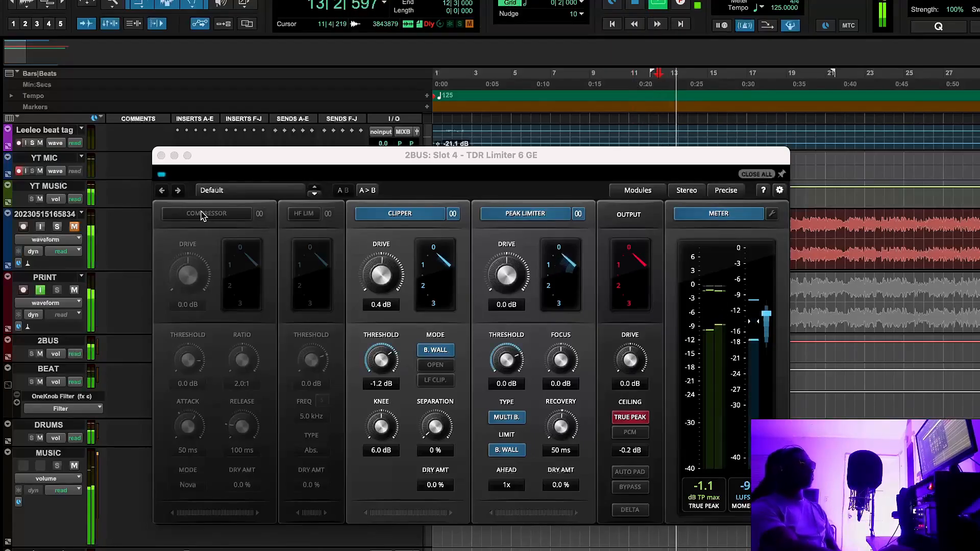
{"action": "left_click", "coordinate": [163, 175]}
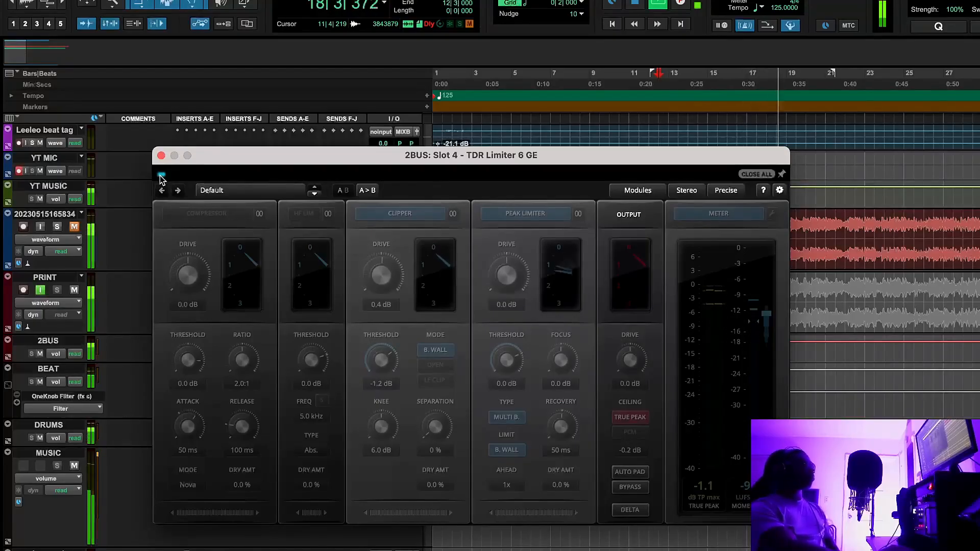
{"action": "left_click", "coordinate": [161, 176]}
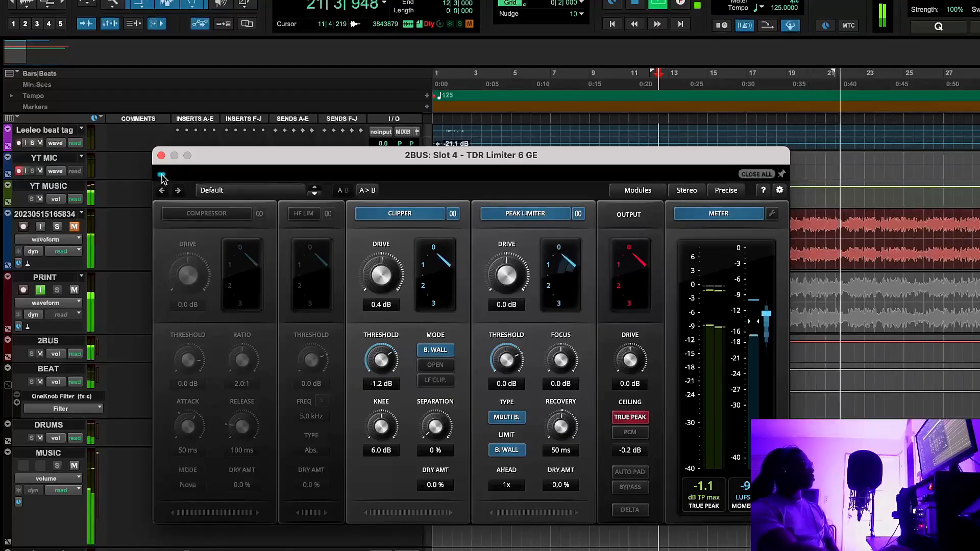
{"action": "left_click", "coordinate": [161, 175]}
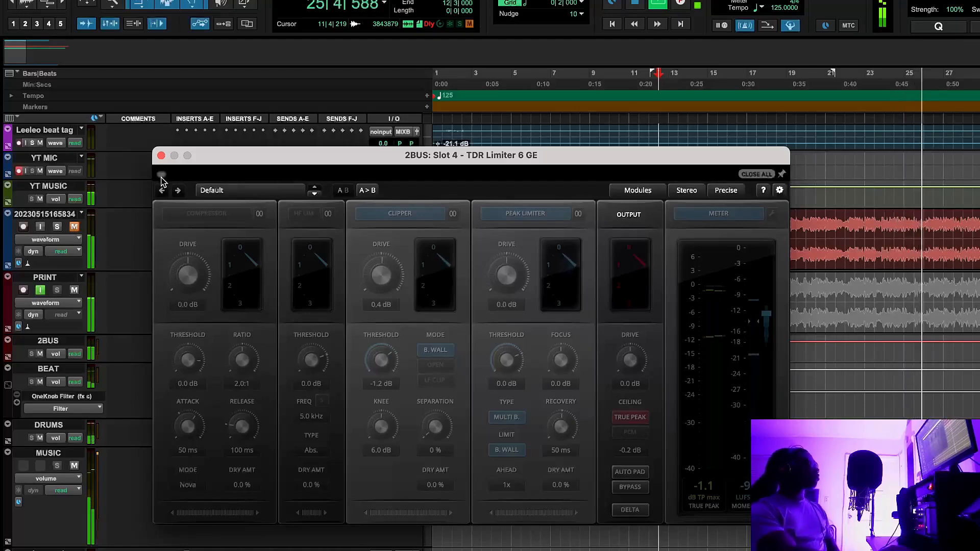
{"action": "left_click", "coordinate": [162, 175]}
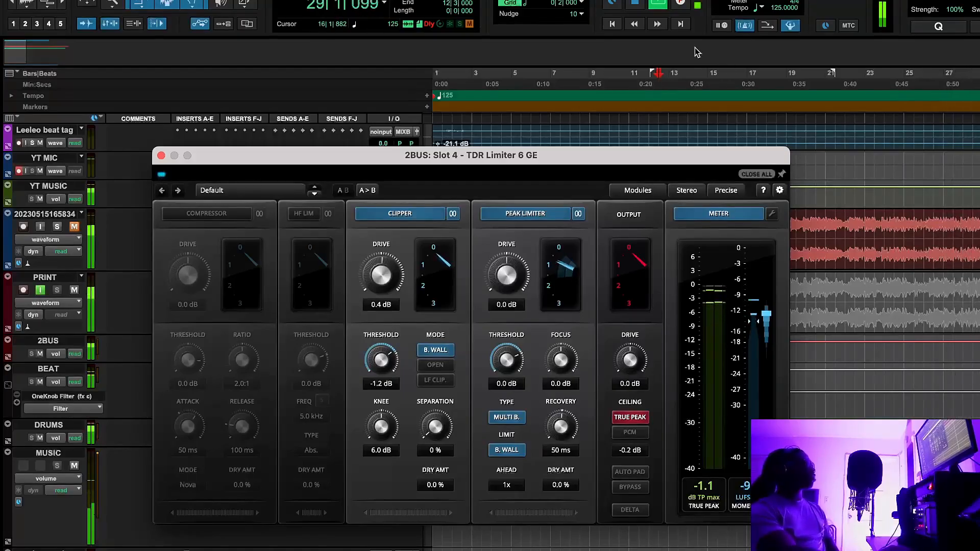
{"action": "left_click", "coordinate": [558, 26]}
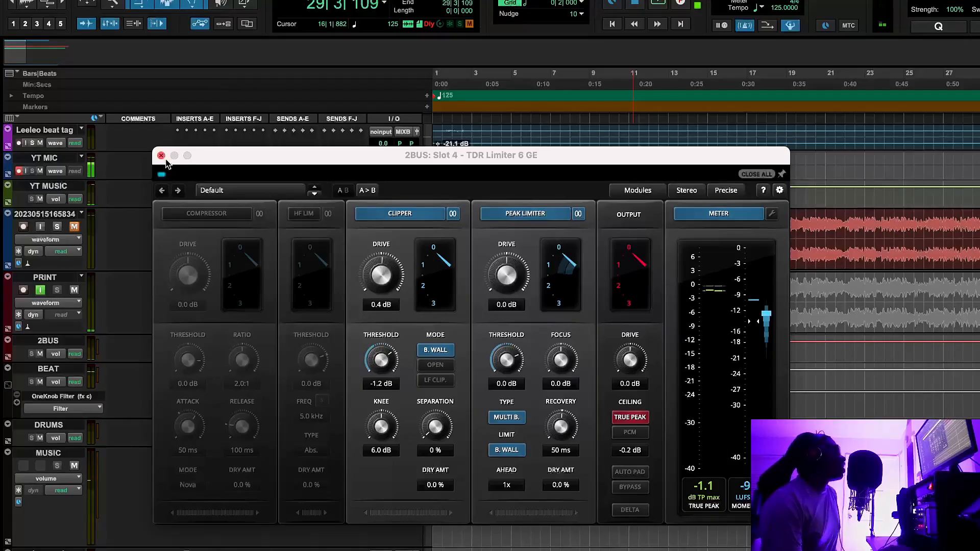
{"action": "left_click", "coordinate": [161, 156]}
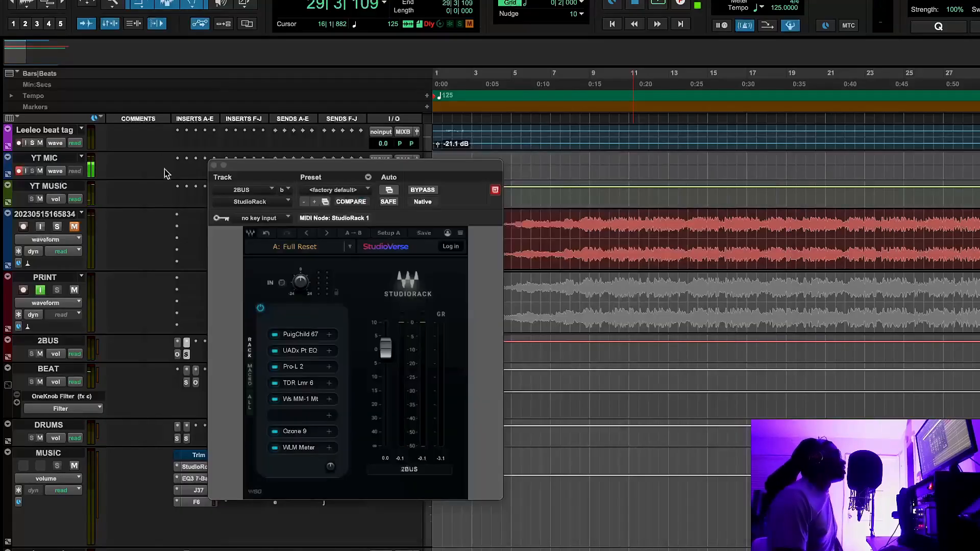
Open the Weiss MM-1 Mastering Maximizer from the StudioRack chain and examine its amount, parallel mix, limiter gain and style
{"action": "left_click", "coordinate": [300, 399]}
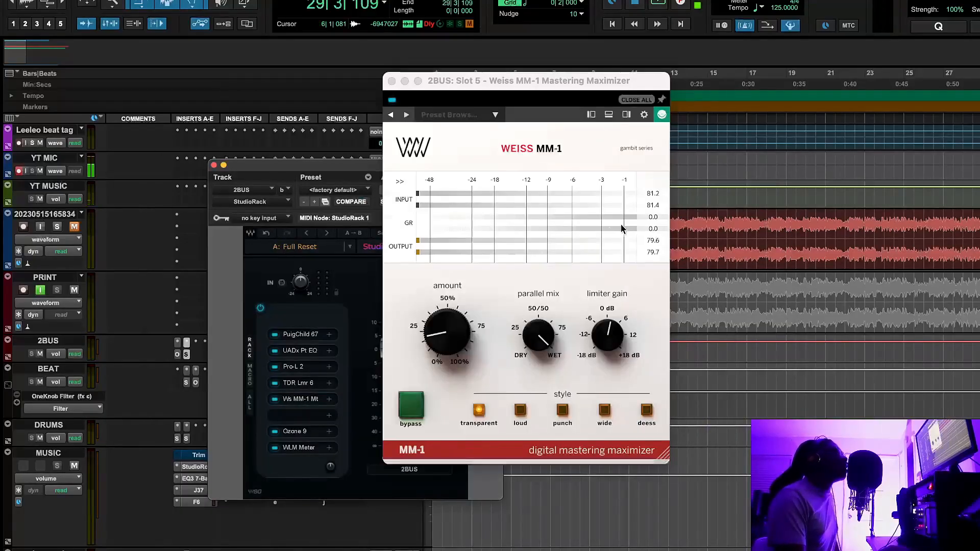
{"action": "left_click_drag", "start_coordinate": [554, 82], "coordinate": [502, 140]}
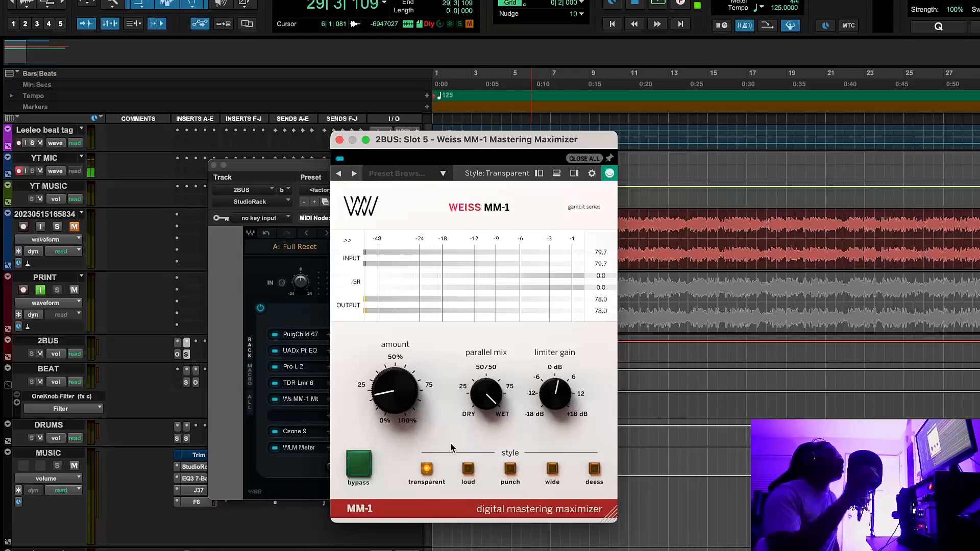
{"action": "mouse_move", "coordinate": [567, 394]}
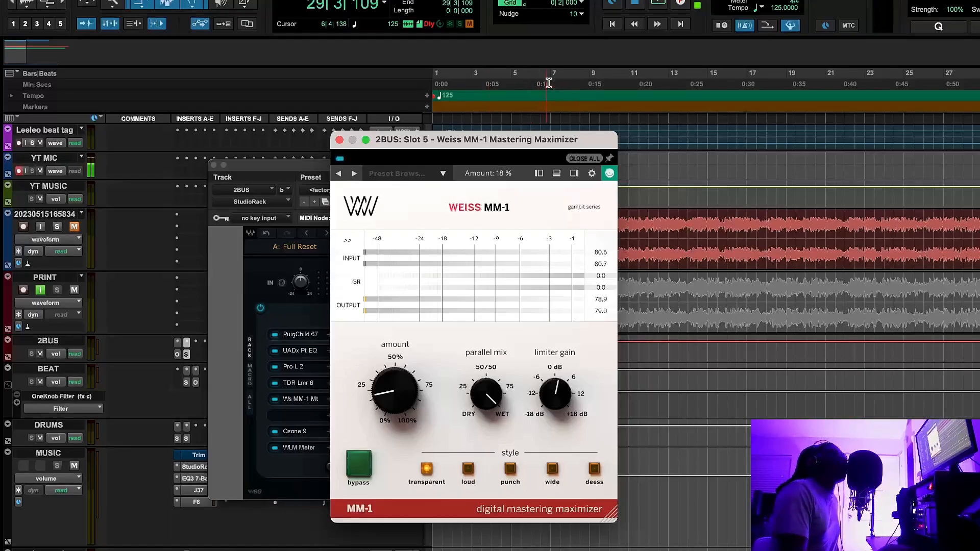
Play the mix from bar 11 and switch the Weiss MM-1 off and back on to compare the sound
{"action": "left_click", "coordinate": [616, 78]}
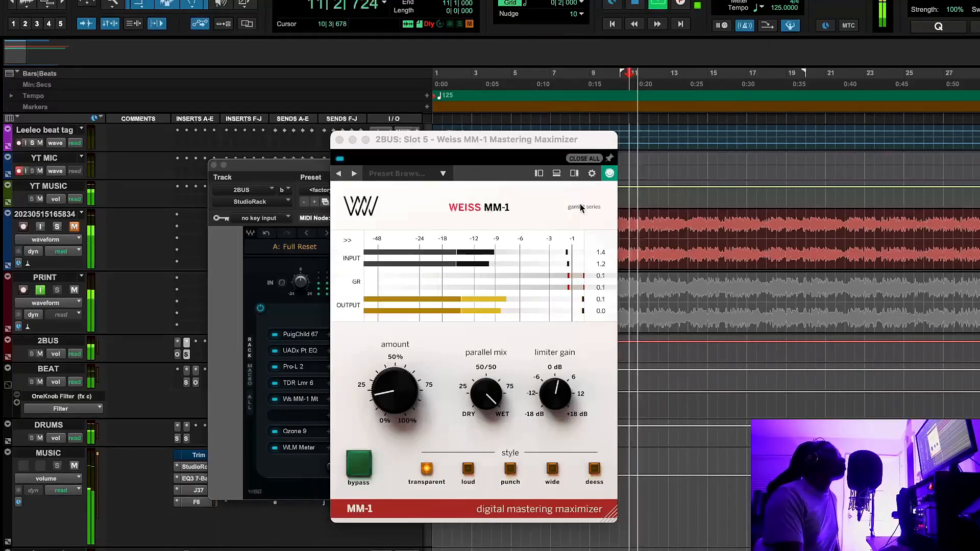
{"action": "left_click", "coordinate": [339, 160]}
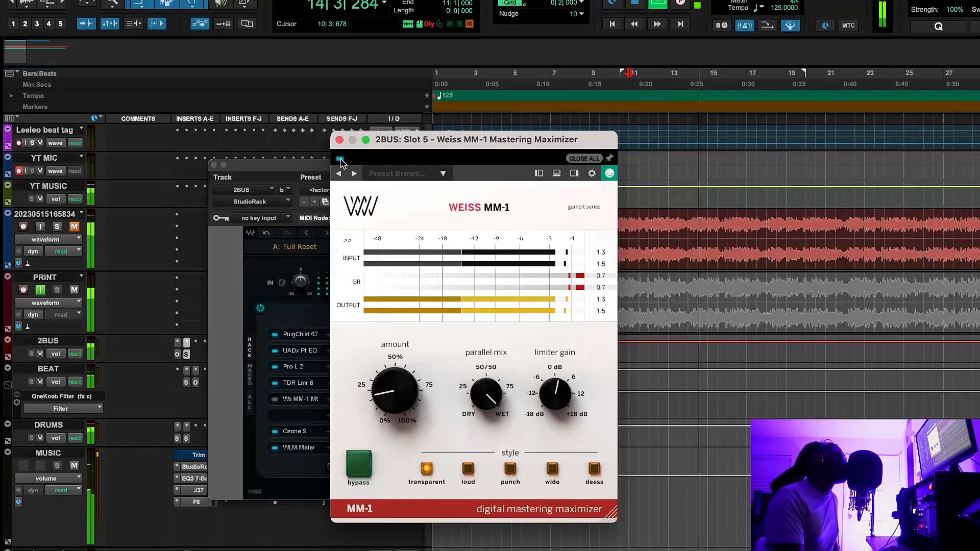
{"action": "left_click", "coordinate": [339, 159]}
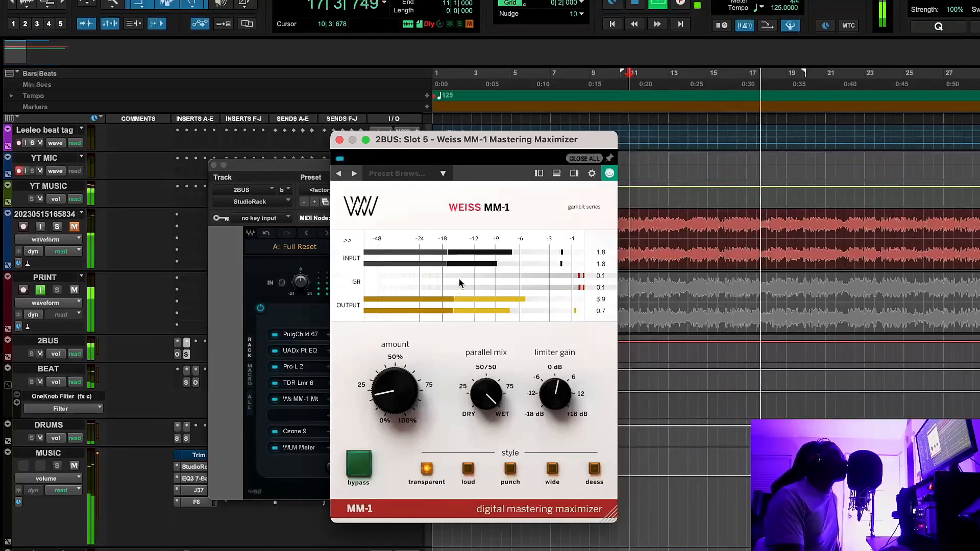
Finish comparing the Weiss MM-1 from the StudioRack chain, stop playback and close its plugin window
{"action": "left_click", "coordinate": [276, 401]}
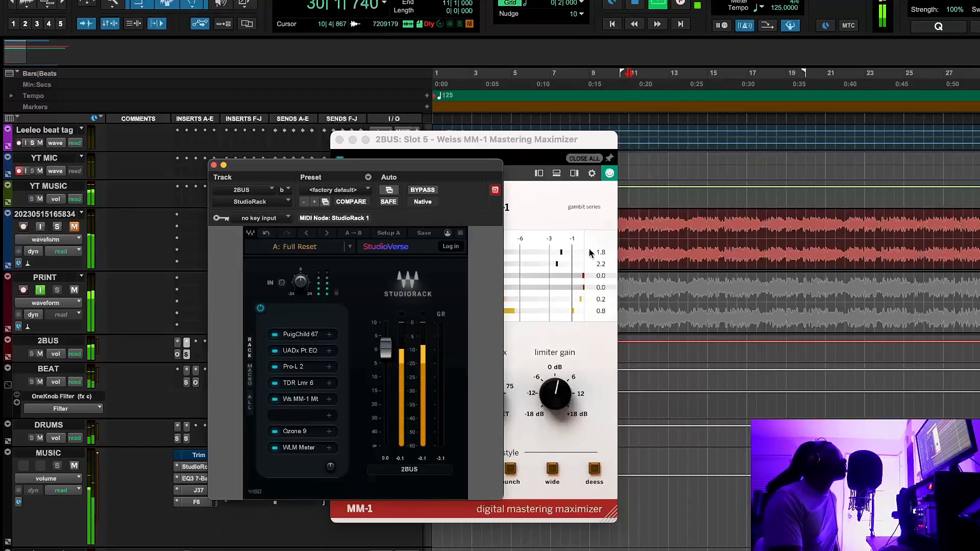
{"action": "left_click", "coordinate": [634, 4]}
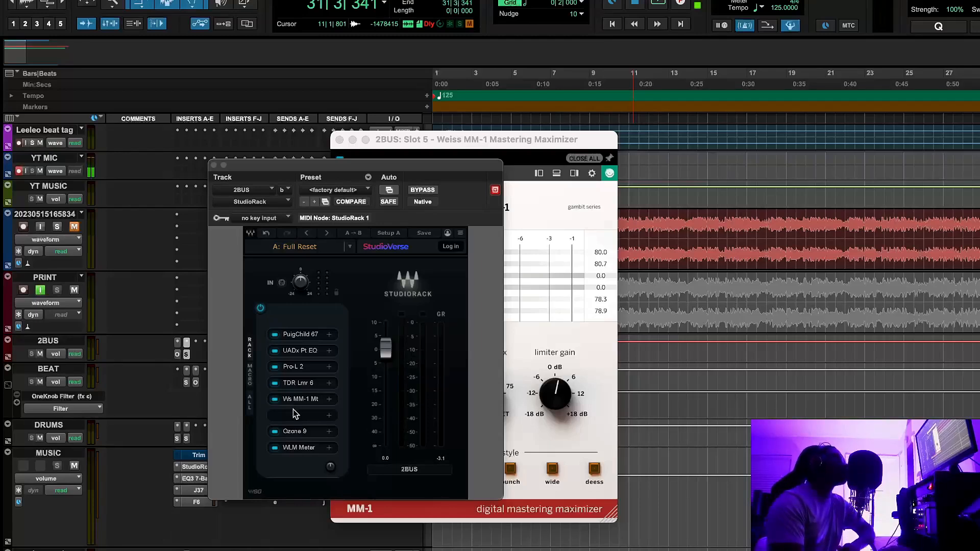
{"action": "left_click_drag", "start_coordinate": [298, 384], "coordinate": [332, 373]}
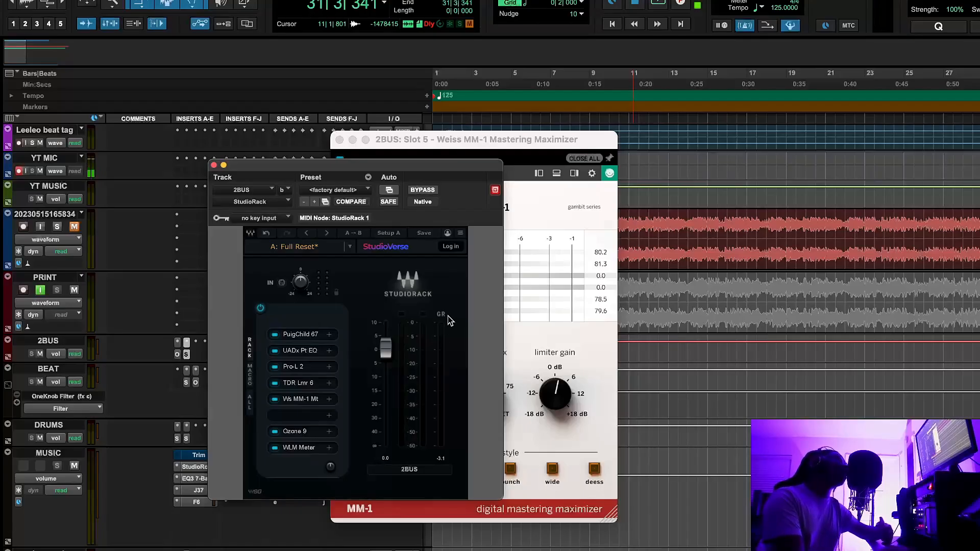
{"action": "left_click", "coordinate": [300, 335]}
{"action": "left_click", "coordinate": [214, 166]}
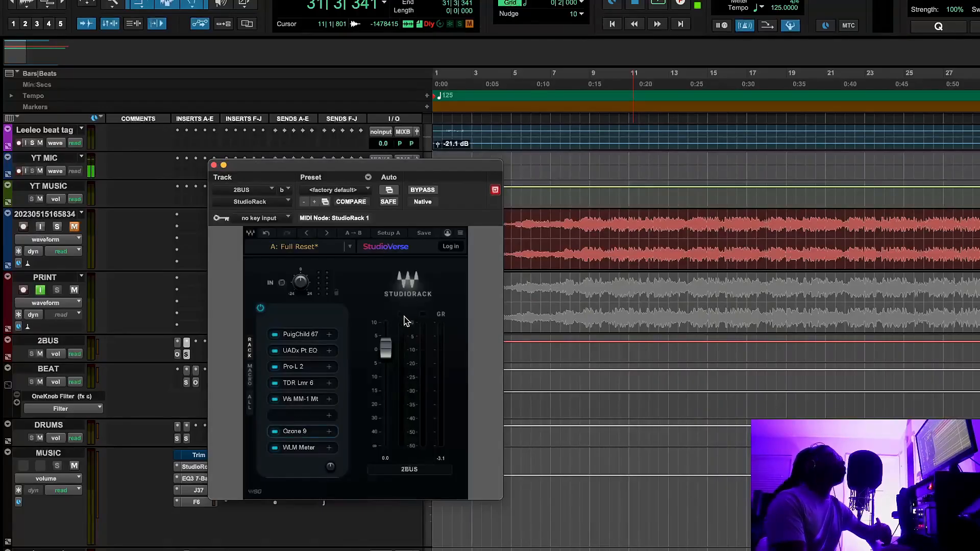
Open Ozone 9 from the StudioRack chain and examine its Exciter, Imager and Maximizer settings
{"action": "left_click", "coordinate": [294, 432]}
{"action": "left_click_drag", "start_coordinate": [547, 48], "coordinate": [303, 87]}
{"action": "left_click", "coordinate": [373, 170]}
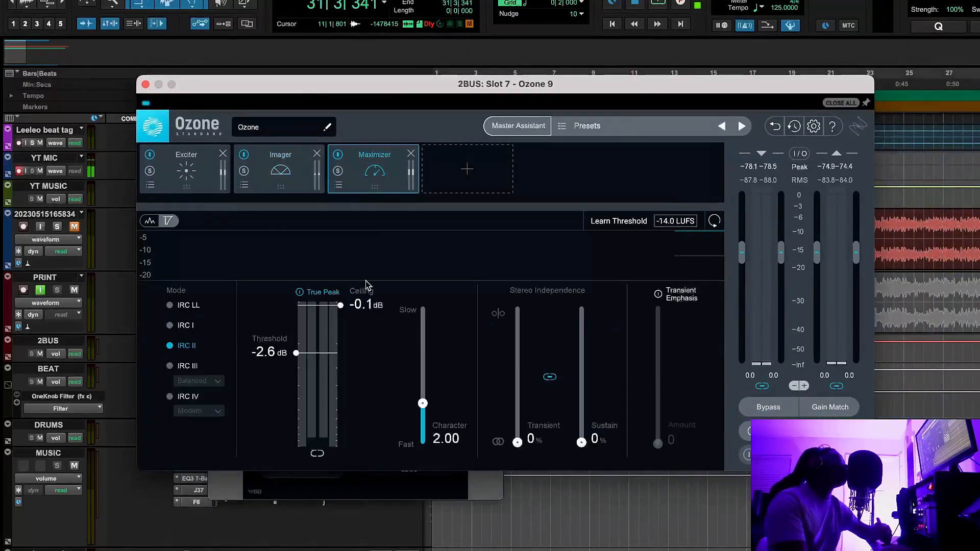
{"action": "left_click", "coordinate": [186, 170]}
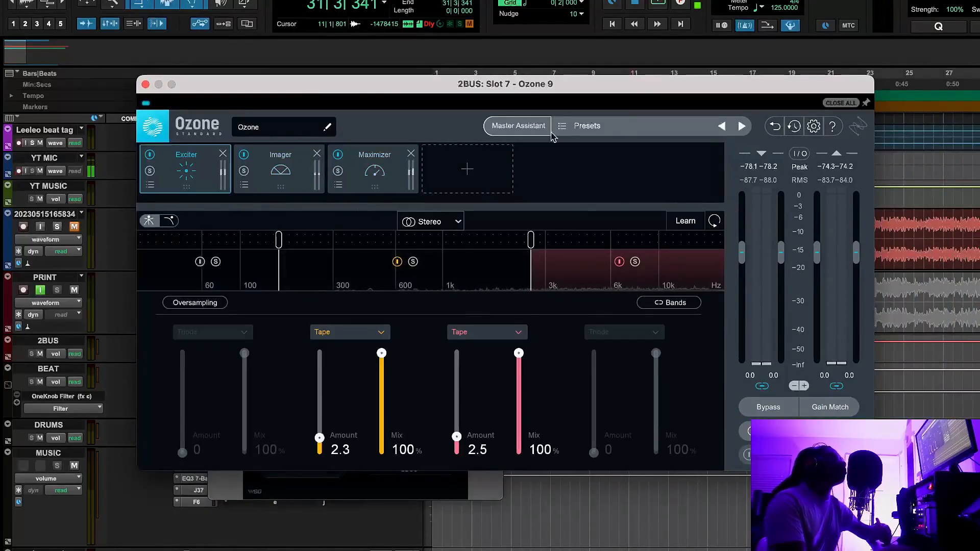
{"action": "left_click", "coordinate": [284, 193]}
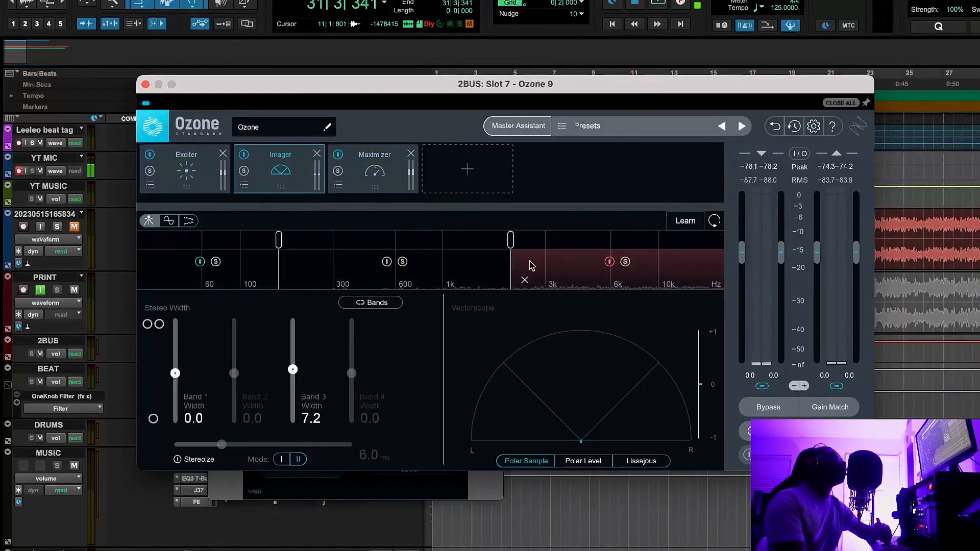
{"action": "left_click", "coordinate": [370, 179]}
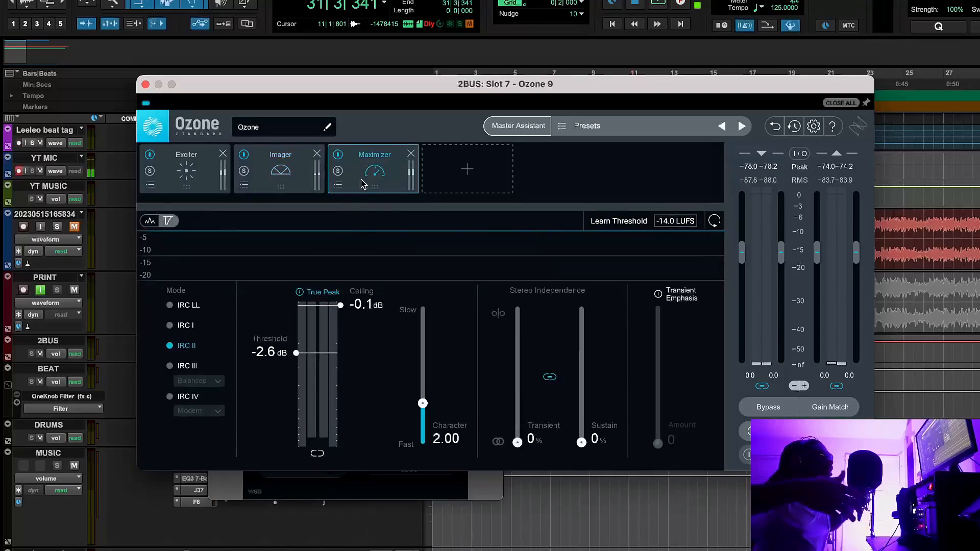
{"action": "left_click", "coordinate": [304, 183]}
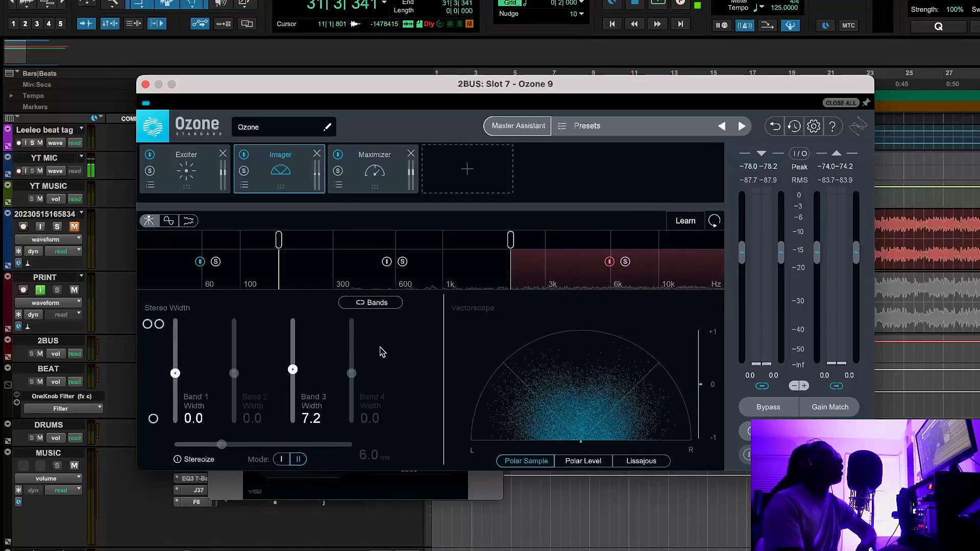
{"action": "left_click", "coordinate": [205, 180]}
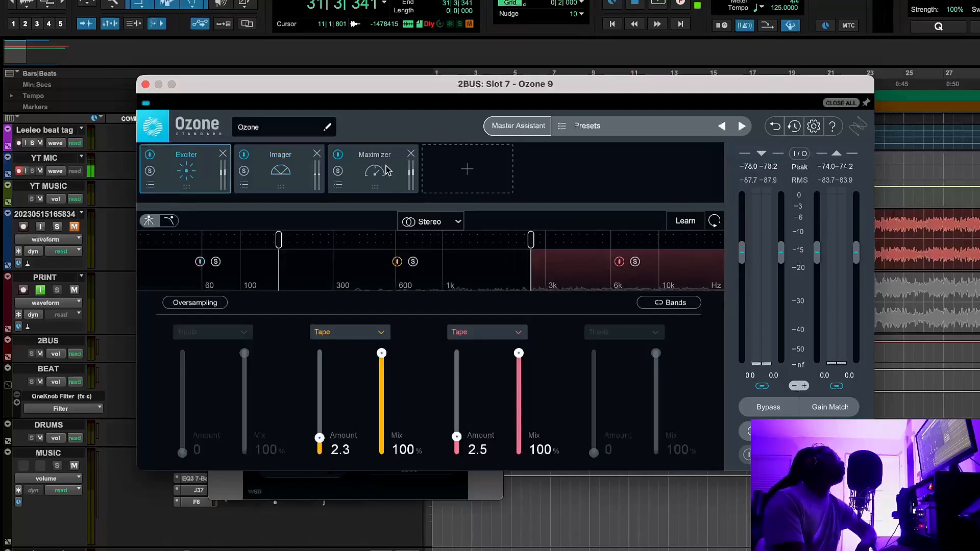
Play the mix from bar 10 and switch the Ozone 9 Exciter off and back on to compare the sound
{"action": "left_click_drag", "start_coordinate": [501, 88], "coordinate": [614, 151]}
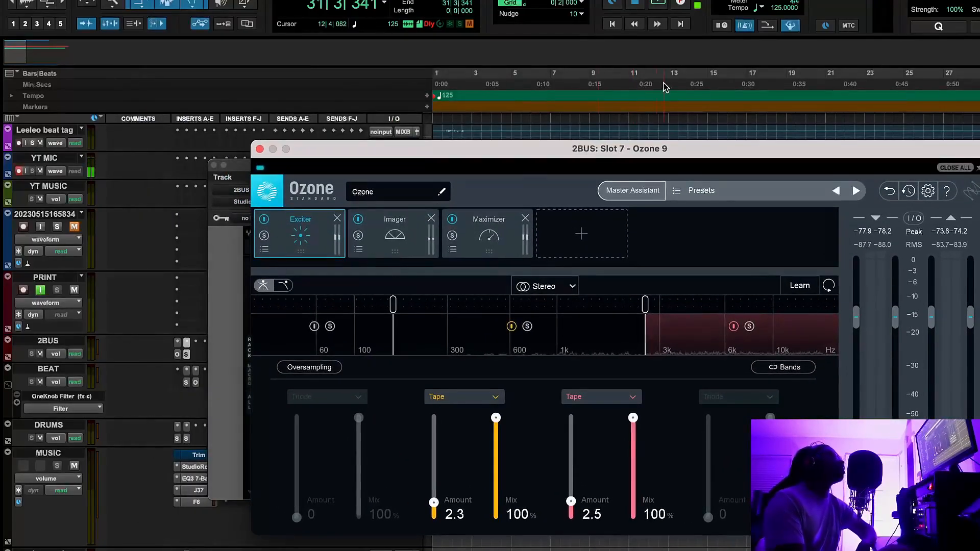
{"action": "left_click", "coordinate": [621, 79]}
{"action": "left_click", "coordinate": [658, 4]}
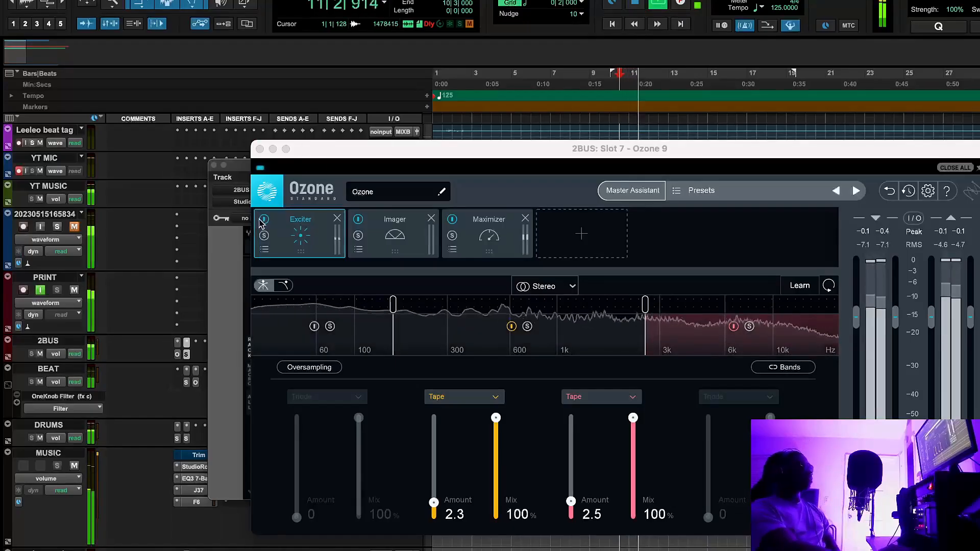
{"action": "left_click", "coordinate": [264, 219]}
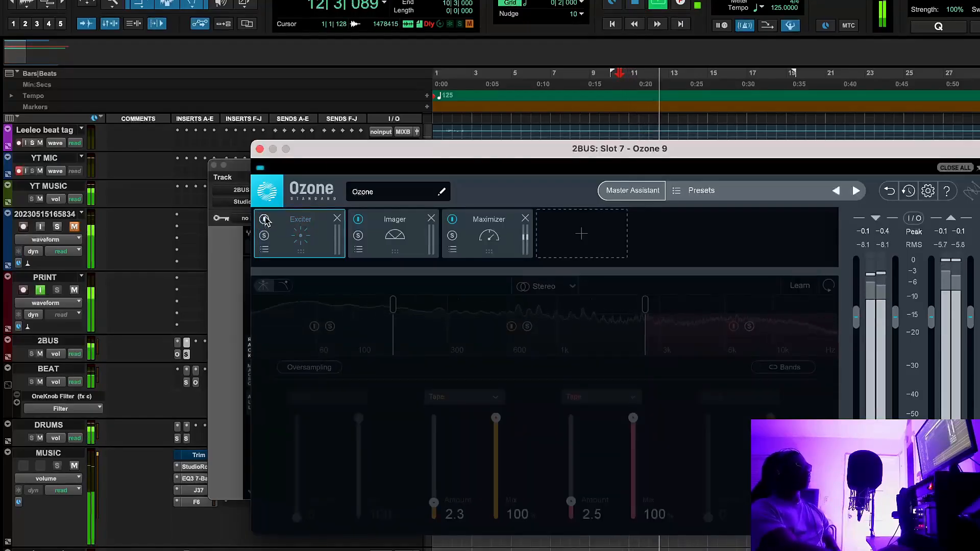
{"action": "left_click_drag", "start_coordinate": [381, 147], "coordinate": [275, 135]}
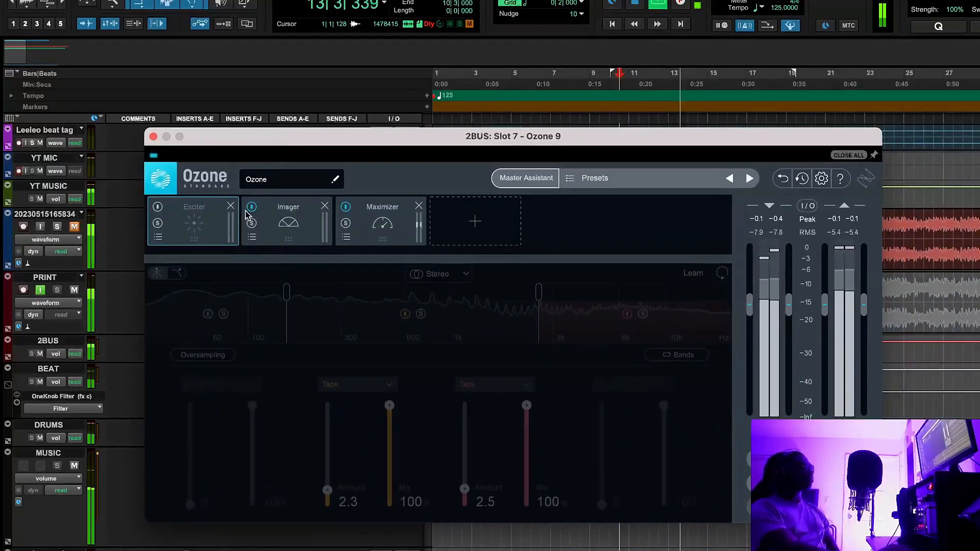
{"action": "left_click", "coordinate": [159, 207]}
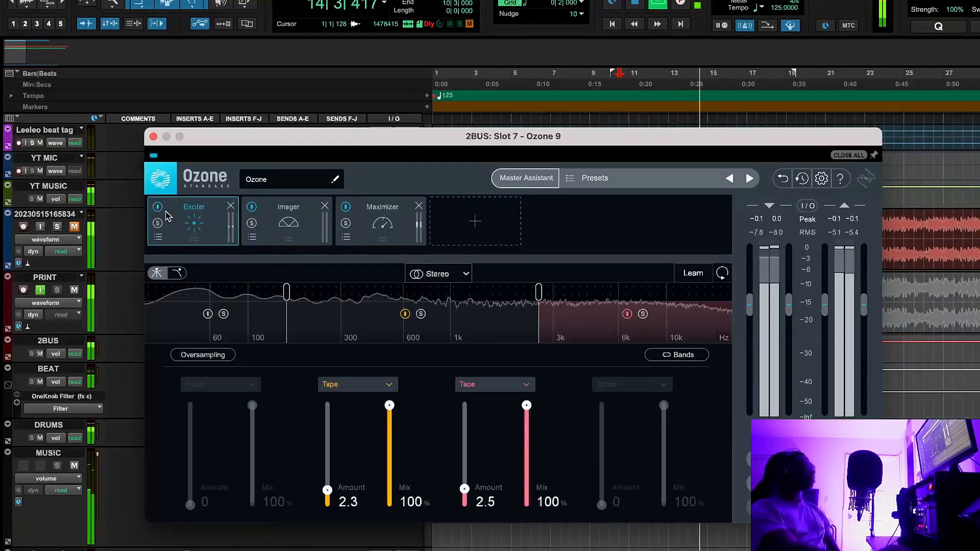
Bypass the Ozone 9 Imager and Exciter together during playback and re-enable both to hear their combined effect
{"action": "left_click", "coordinate": [251, 206]}
{"action": "left_click", "coordinate": [158, 207]}
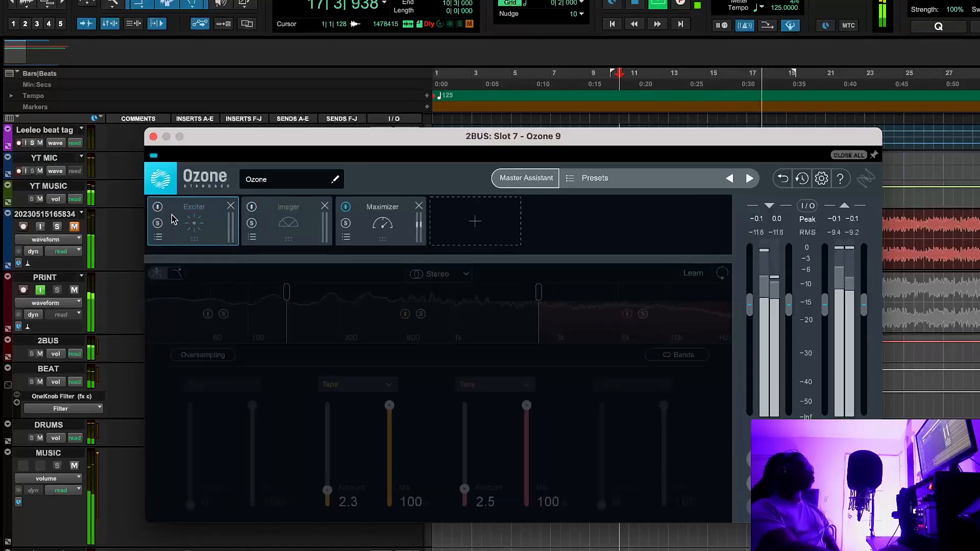
{"action": "left_click", "coordinate": [252, 207]}
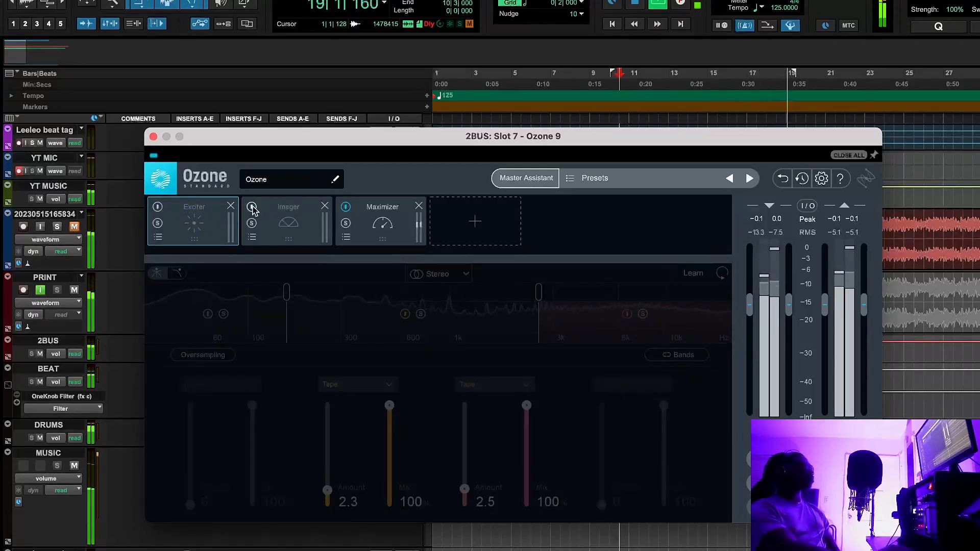
{"action": "left_click", "coordinate": [158, 208]}
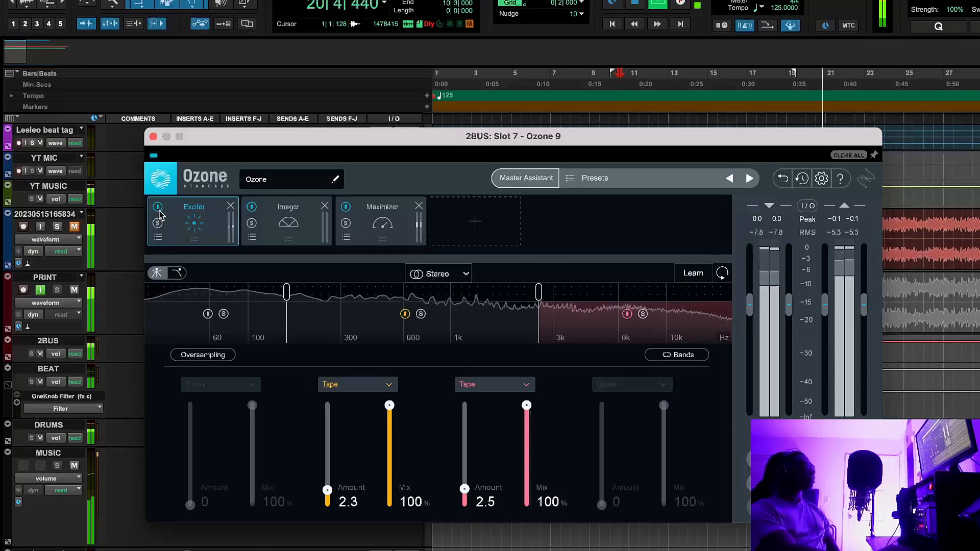
Switch the Ozone 9 Imager off and on, do the same with the Exciter, and display the Exciter's settings
{"action": "left_click", "coordinate": [281, 228]}
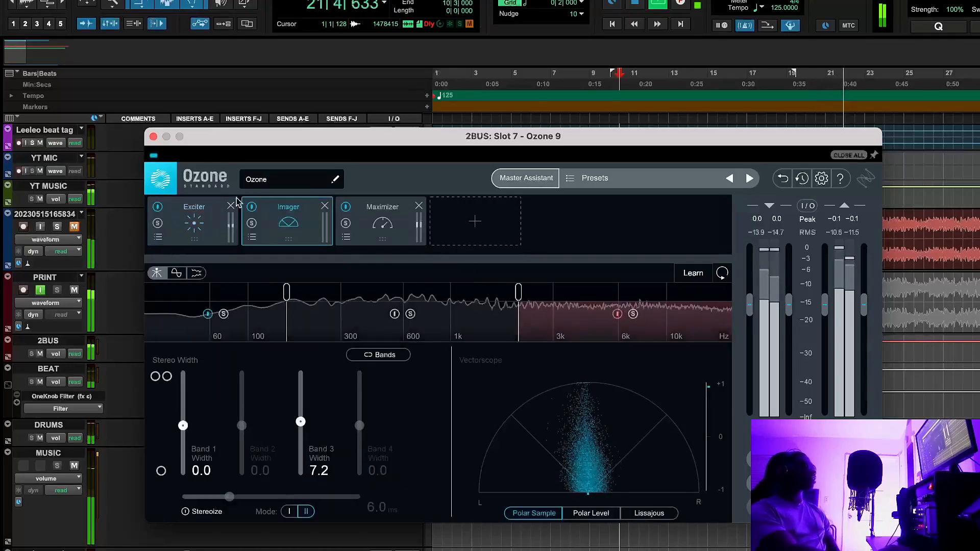
{"action": "left_click", "coordinate": [252, 207]}
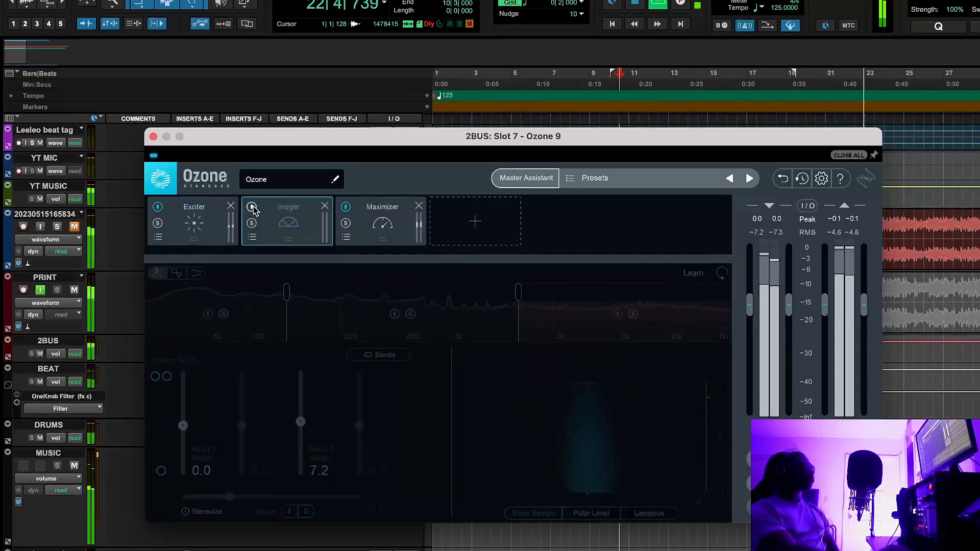
{"action": "left_click", "coordinate": [252, 207]}
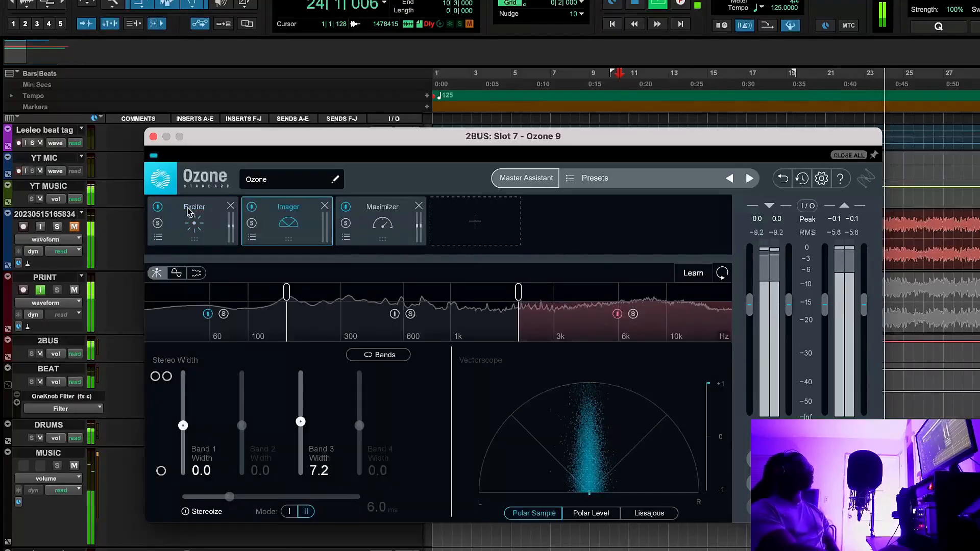
{"action": "left_click", "coordinate": [158, 207]}
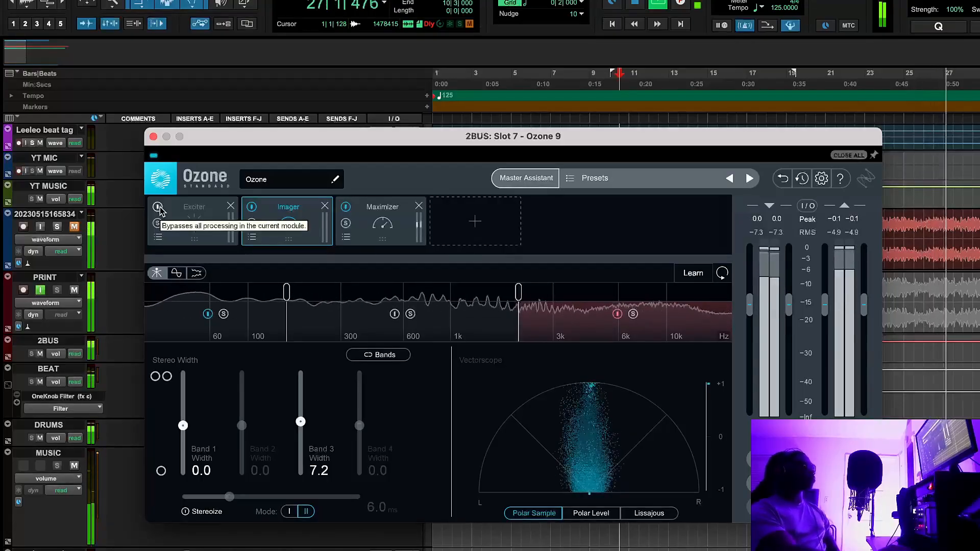
{"action": "left_click", "coordinate": [158, 207]}
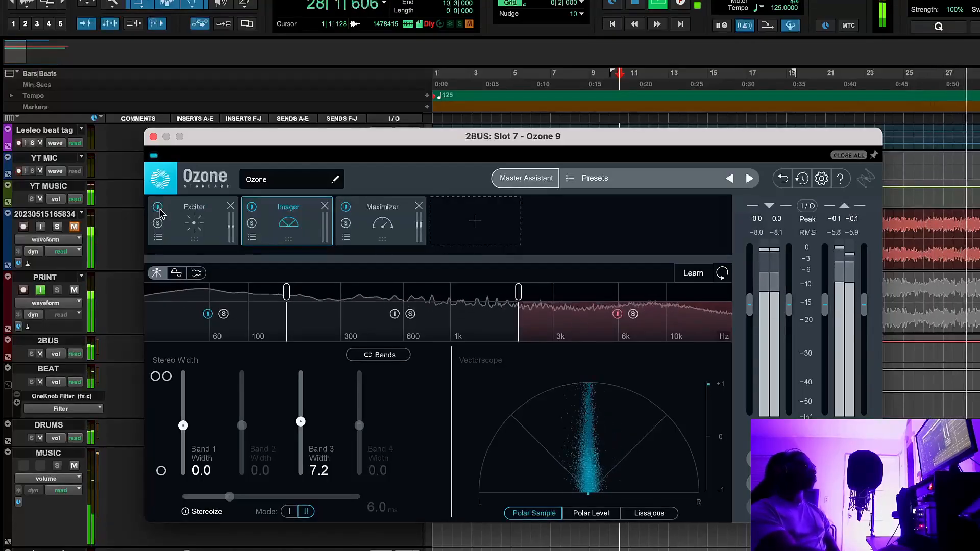
{"action": "left_click", "coordinate": [215, 227]}
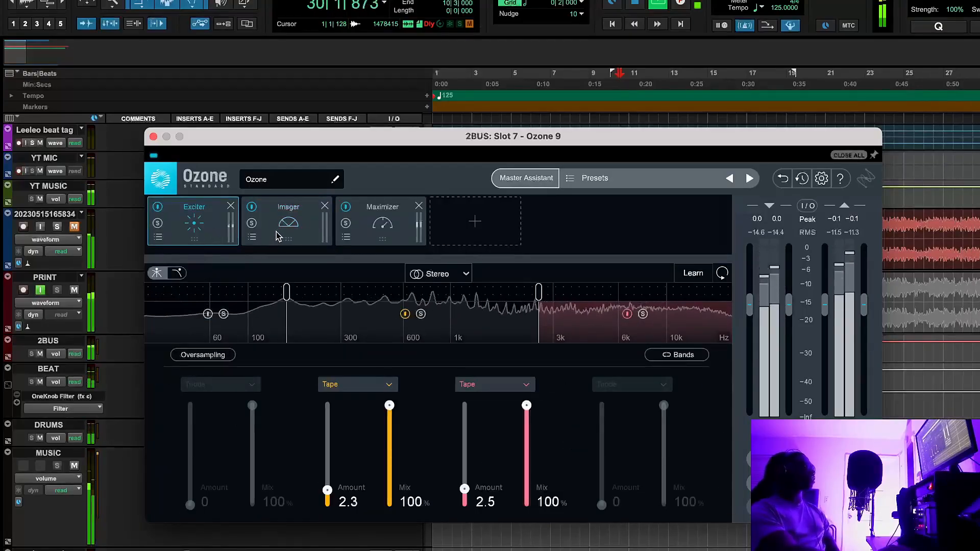
Compare the mix once more with the Exciter and Imager both bypassed and both re-enabled, and stop playback
{"action": "left_click", "coordinate": [157, 207]}
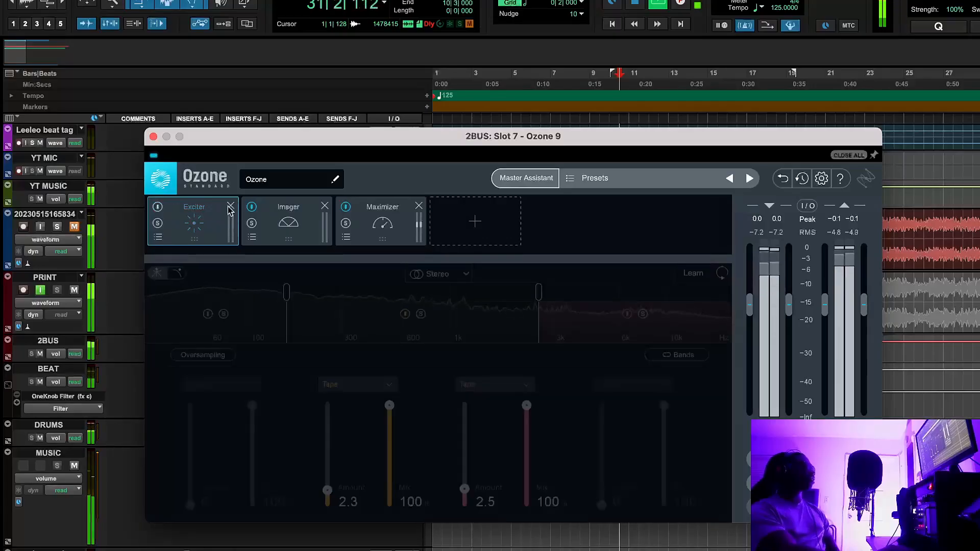
{"action": "left_click", "coordinate": [251, 207]}
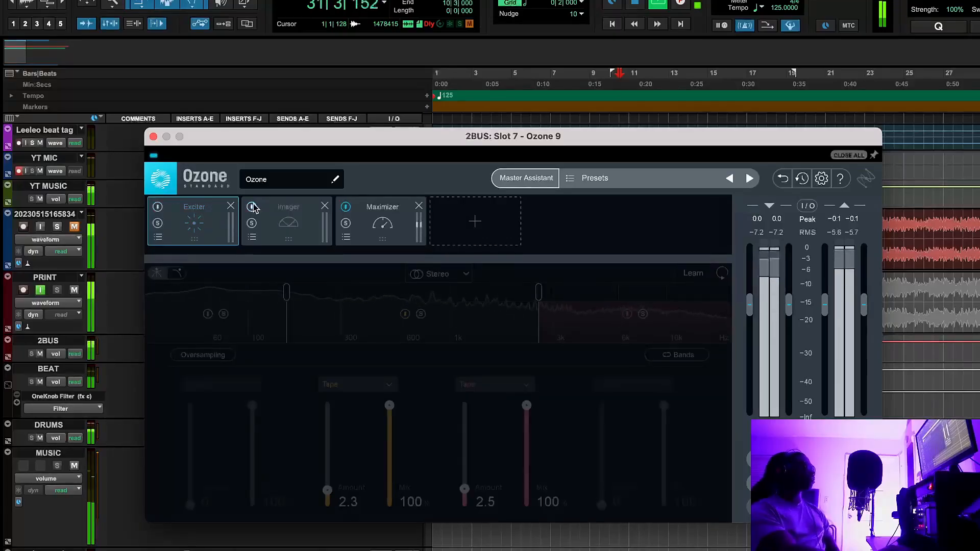
{"action": "left_click", "coordinate": [158, 207]}
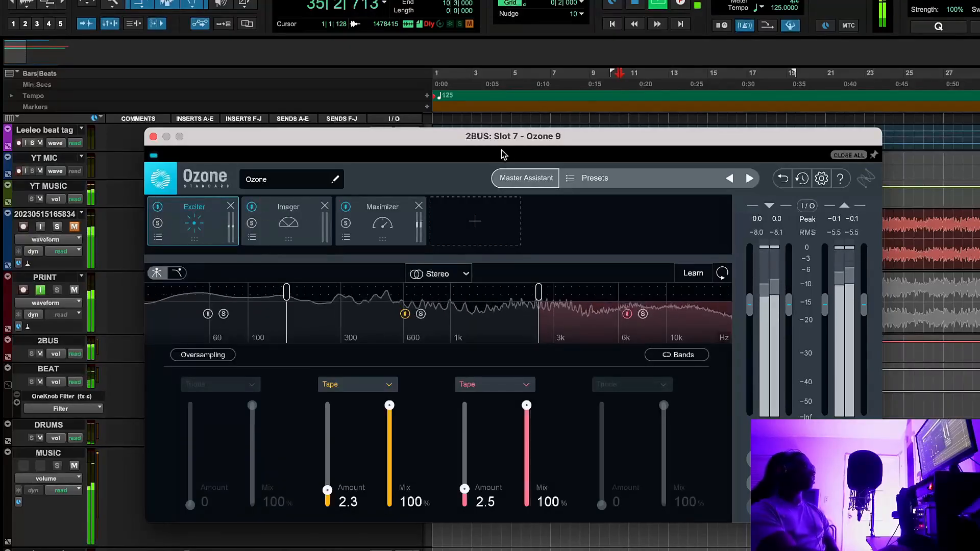
{"action": "left_click", "coordinate": [579, 73]}
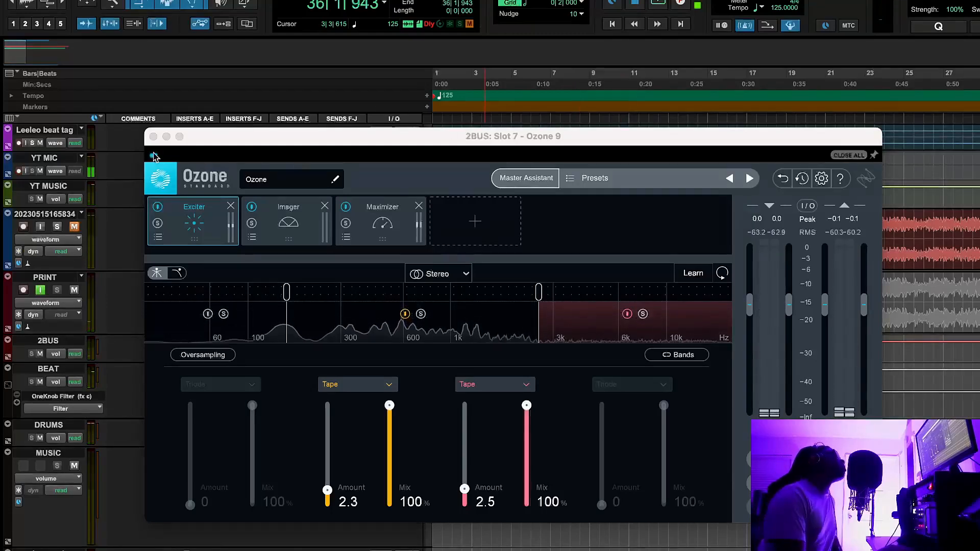
Close the Ozone 9 window and move Ozone 9 up into the empty slot below the Weiss MM-1 in StudioRack
{"action": "left_click", "coordinate": [153, 137]}
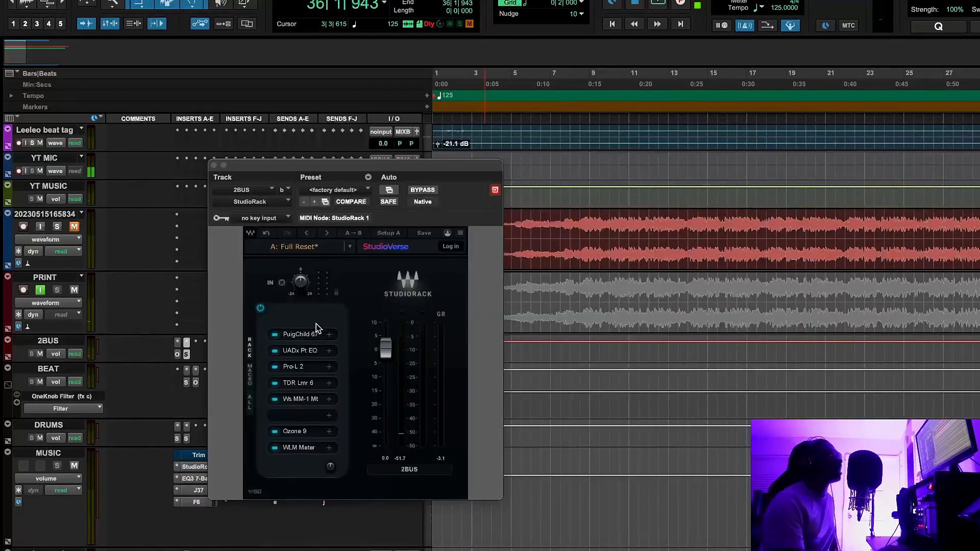
{"action": "left_click_drag", "start_coordinate": [298, 433], "coordinate": [298, 416]}
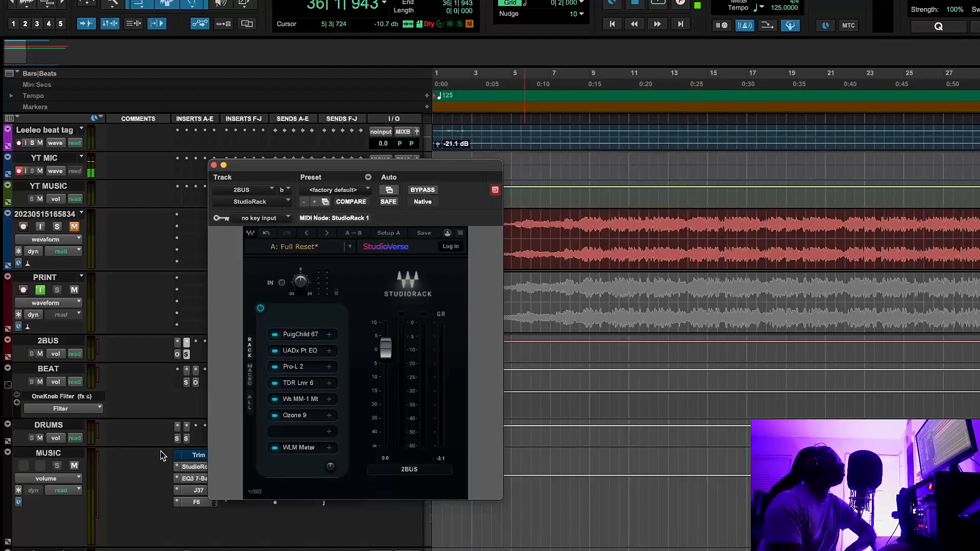
Close and reopen StudioRack on the 2BUS track, and place the playback position at bar 11
{"action": "scroll", "coordinate": [612, 332], "scroll_direction": "down", "scroll_amount": 5}
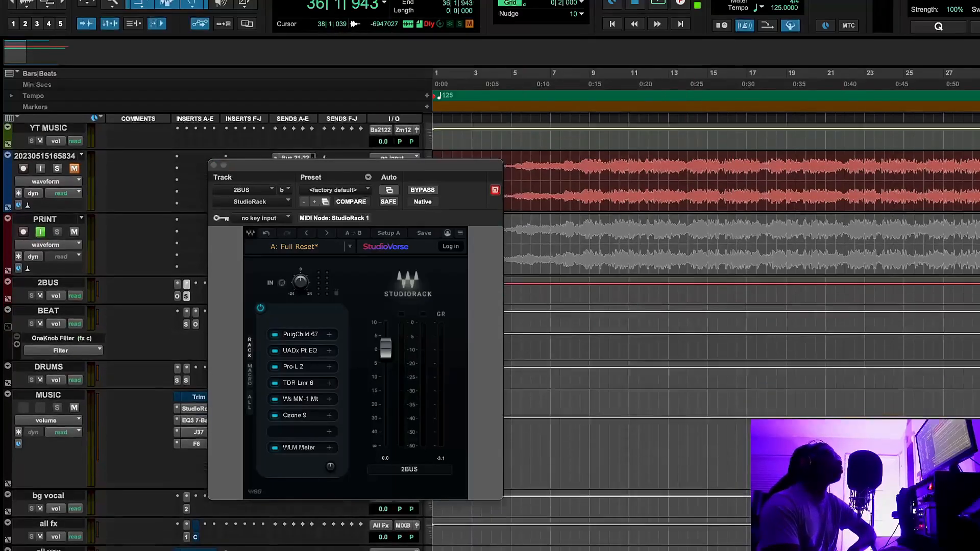
{"action": "scroll", "coordinate": [612, 332], "scroll_direction": "up", "scroll_amount": 2}
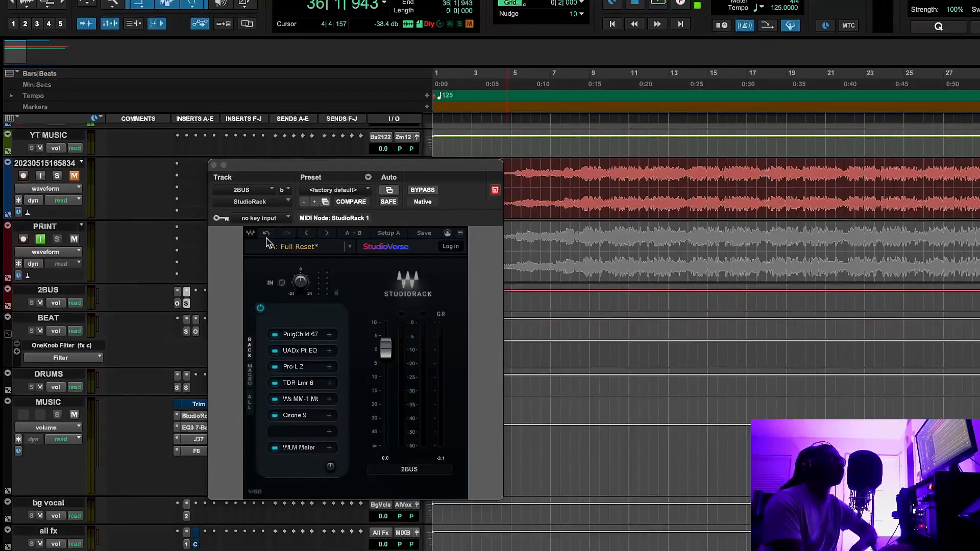
{"action": "left_click", "coordinate": [213, 165]}
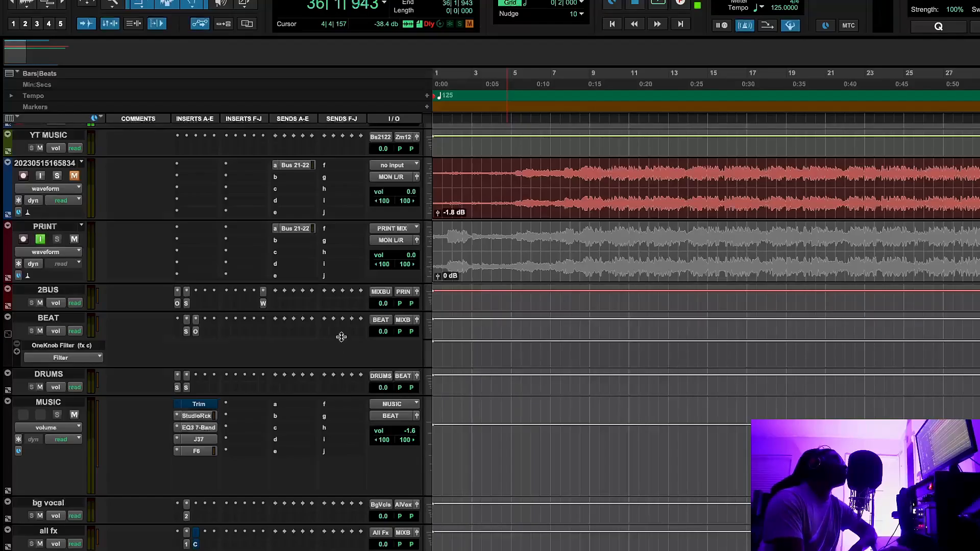
{"action": "left_click", "coordinate": [187, 304]}
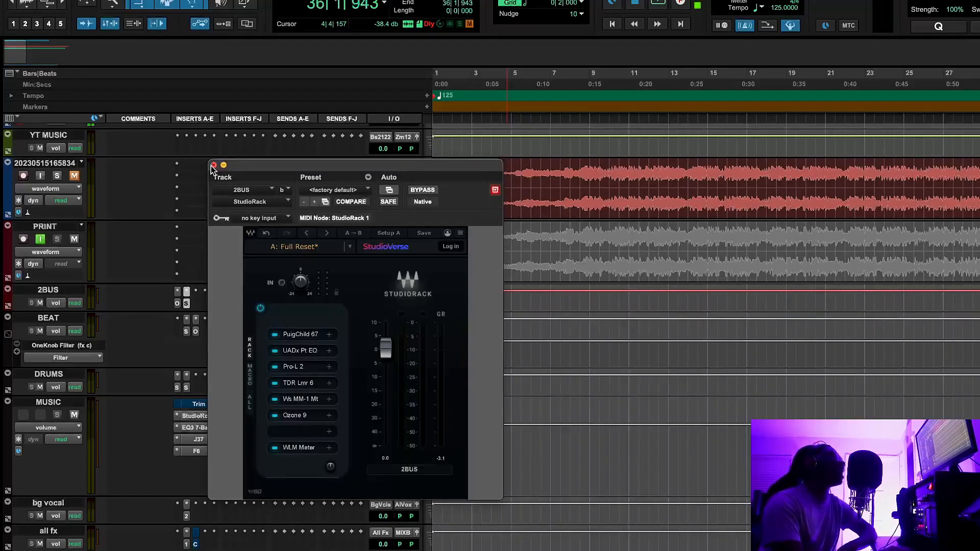
{"action": "left_click", "coordinate": [623, 121]}
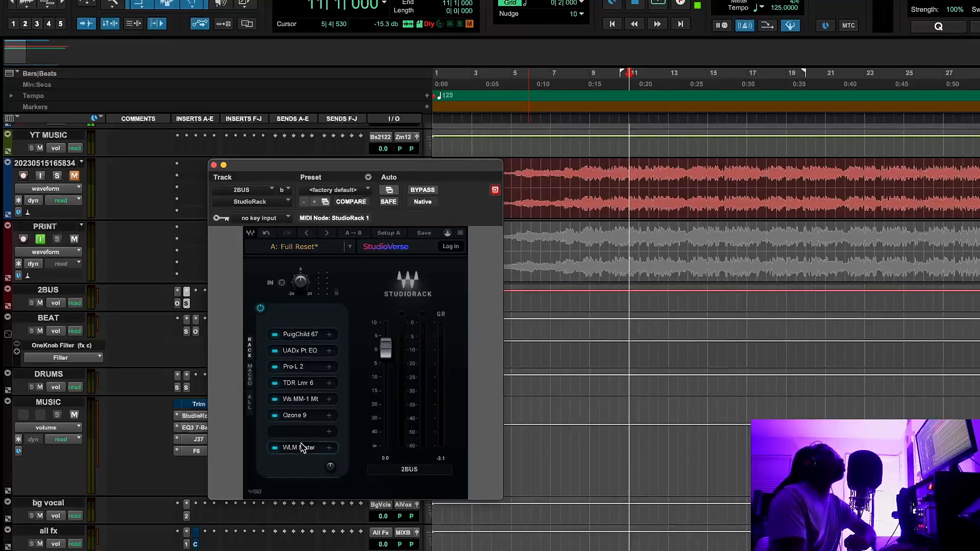
Close and reopen StudioRack on the 2BUS track, and move its window clear of the track's insert slots
{"action": "left_click", "coordinate": [187, 304]}
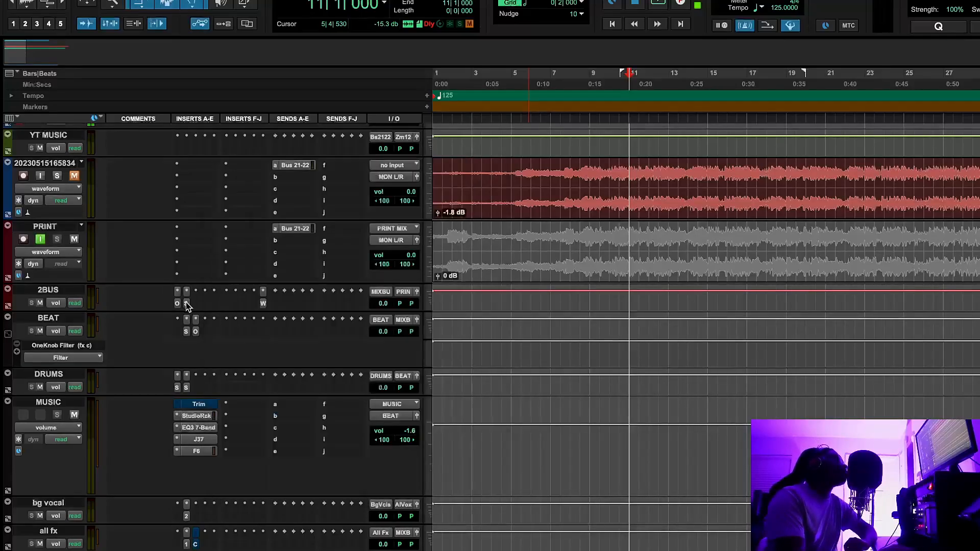
{"action": "left_click", "coordinate": [186, 303]}
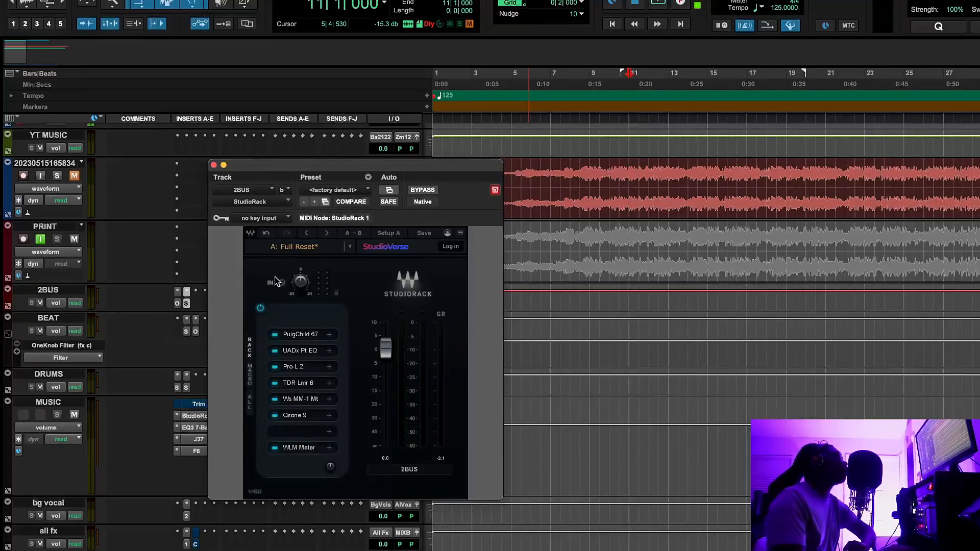
{"action": "left_click_drag", "start_coordinate": [288, 158], "coordinate": [393, 183]}
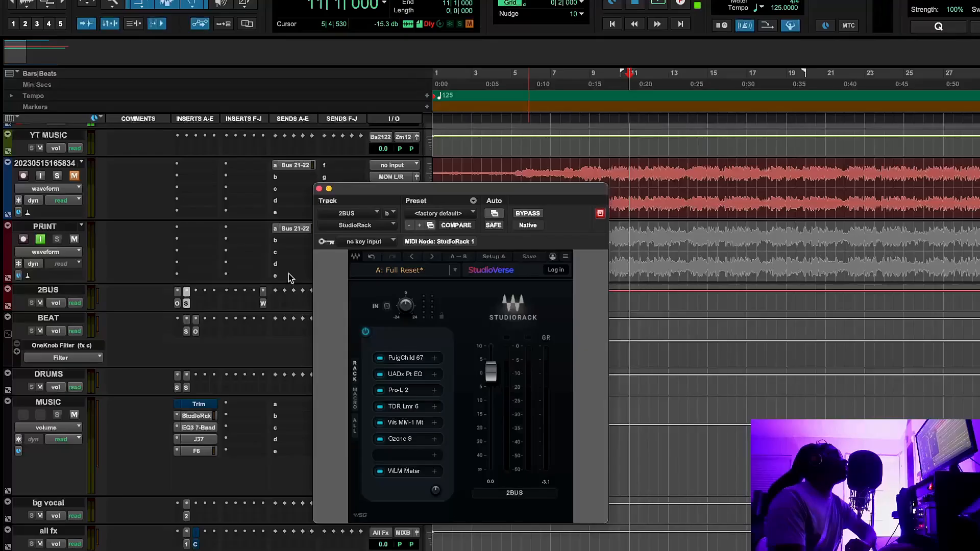
Open the WLM Meter on the 2BUS track and look through its factory presets without choosing another one
{"action": "left_click", "coordinate": [263, 303]}
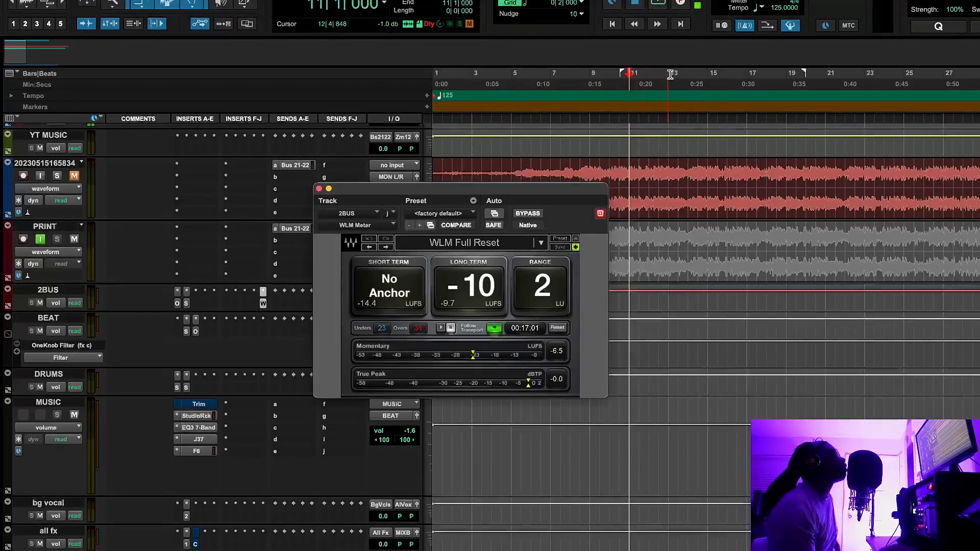
{"action": "left_click", "coordinate": [470, 245]}
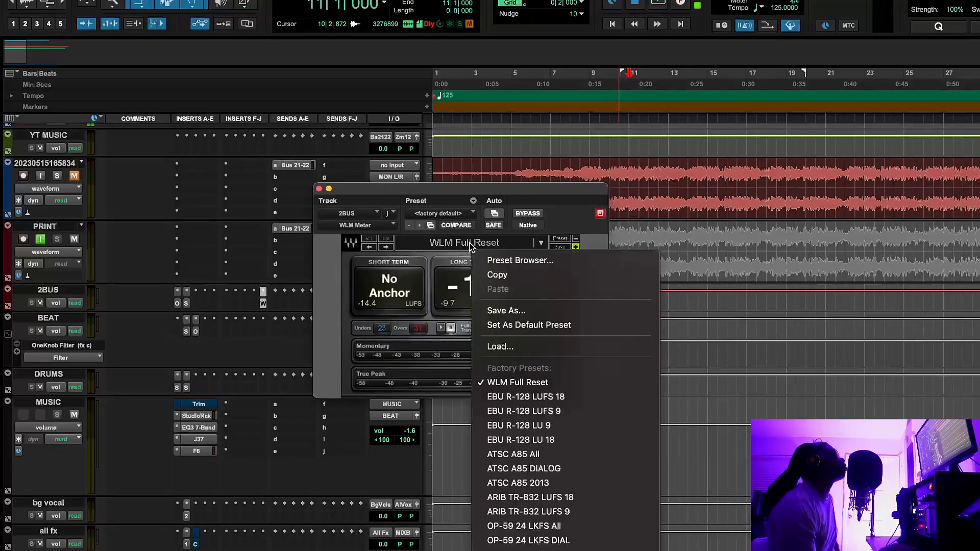
{"action": "scroll", "coordinate": [533, 375], "scroll_direction": "down", "scroll_amount": 5}
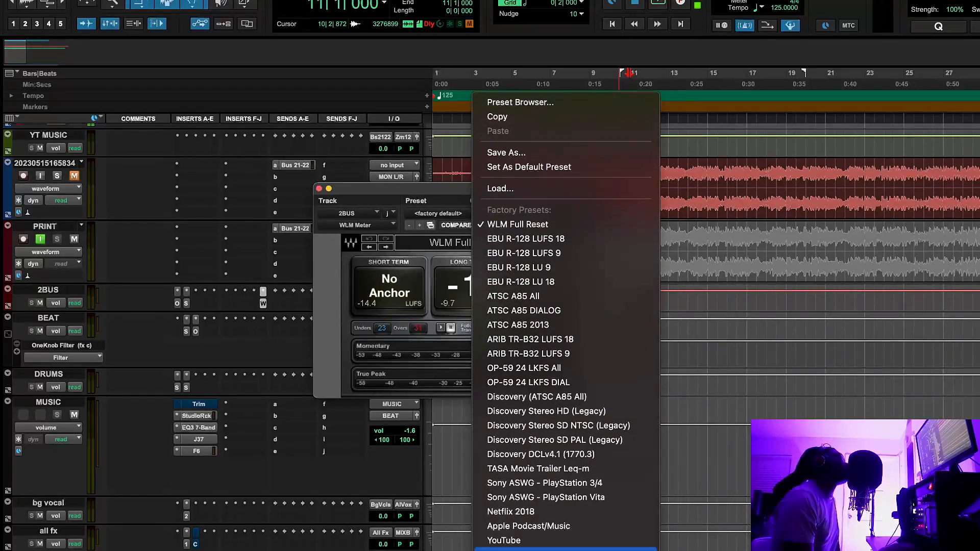
{"action": "left_click", "coordinate": [429, 259]}
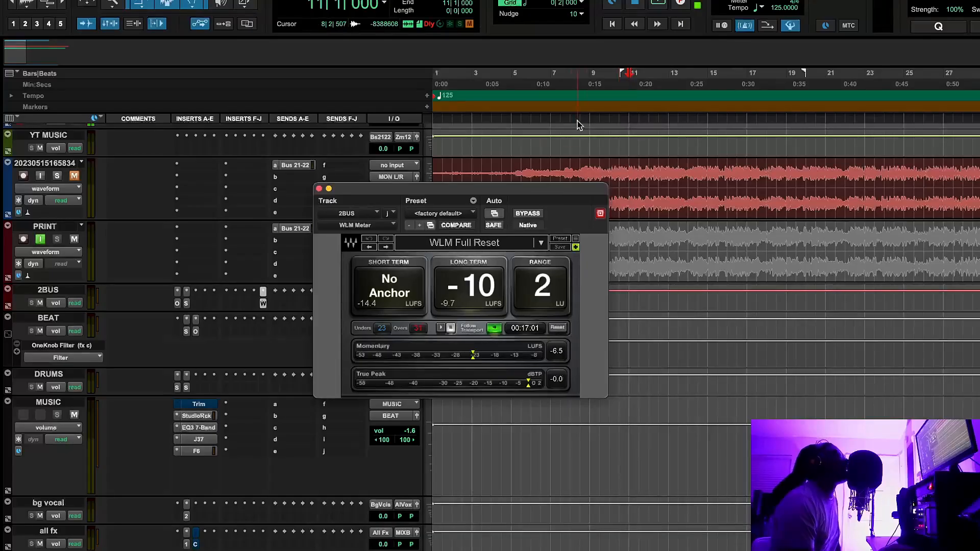
Measure the mix's loudness from bar 9 with the WLM Meter, resetting its readings twice during playback, and close the meter after stopping
{"action": "left_click", "coordinate": [583, 85]}
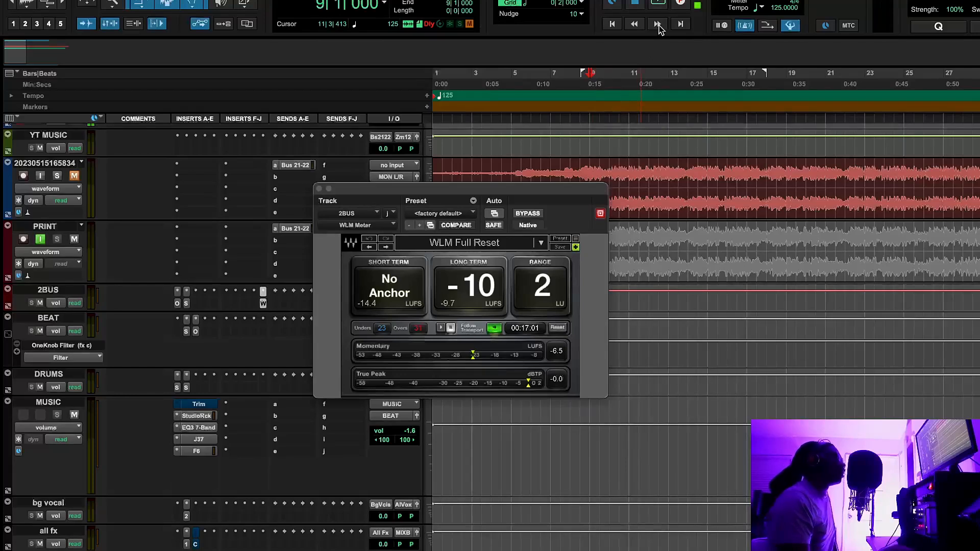
{"action": "left_click", "coordinate": [658, 5]}
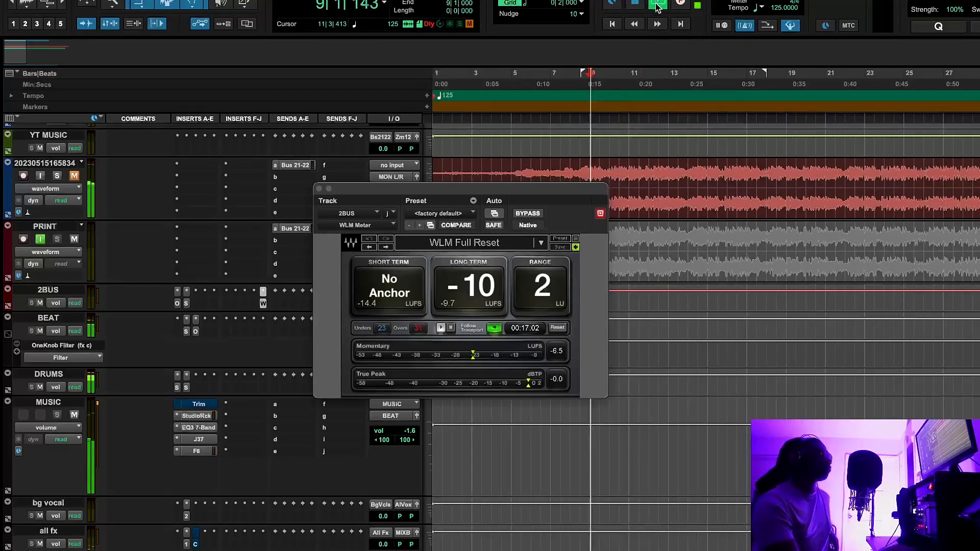
{"action": "left_click", "coordinate": [558, 328]}
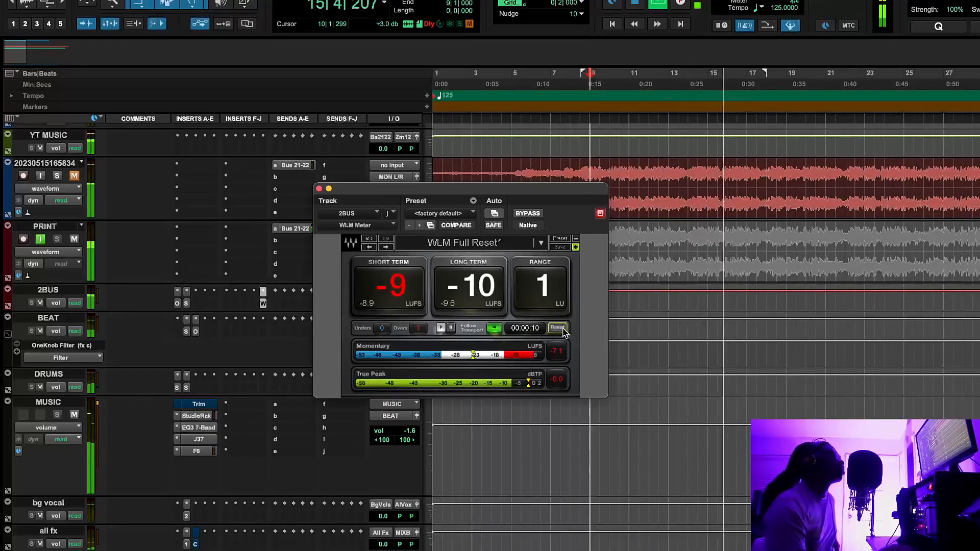
{"action": "left_click", "coordinate": [558, 328]}
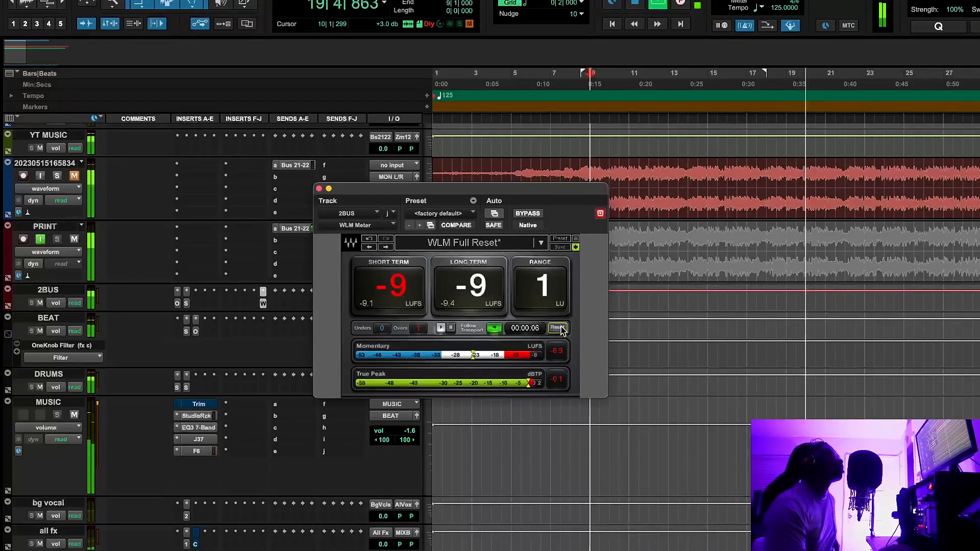
{"action": "left_click", "coordinate": [639, 6]}
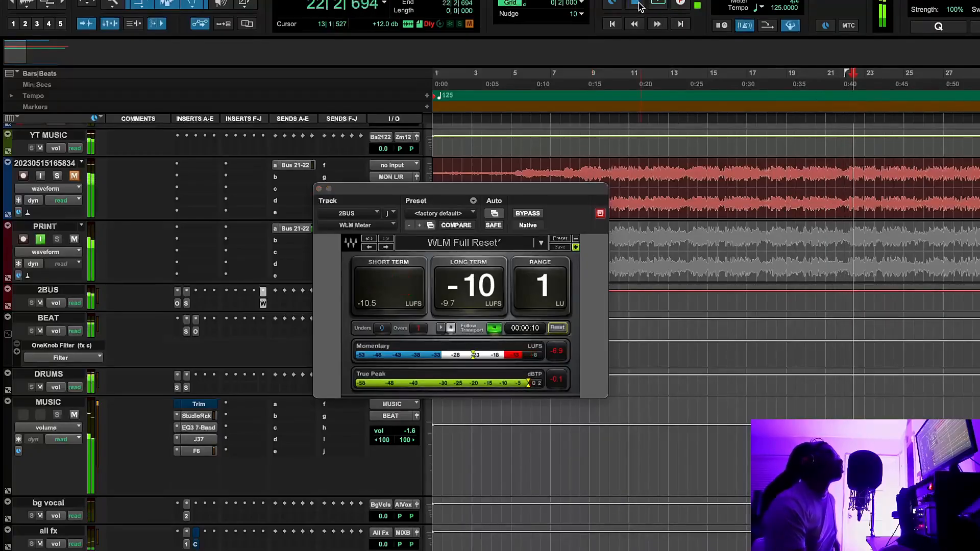
{"action": "left_click", "coordinate": [319, 188]}
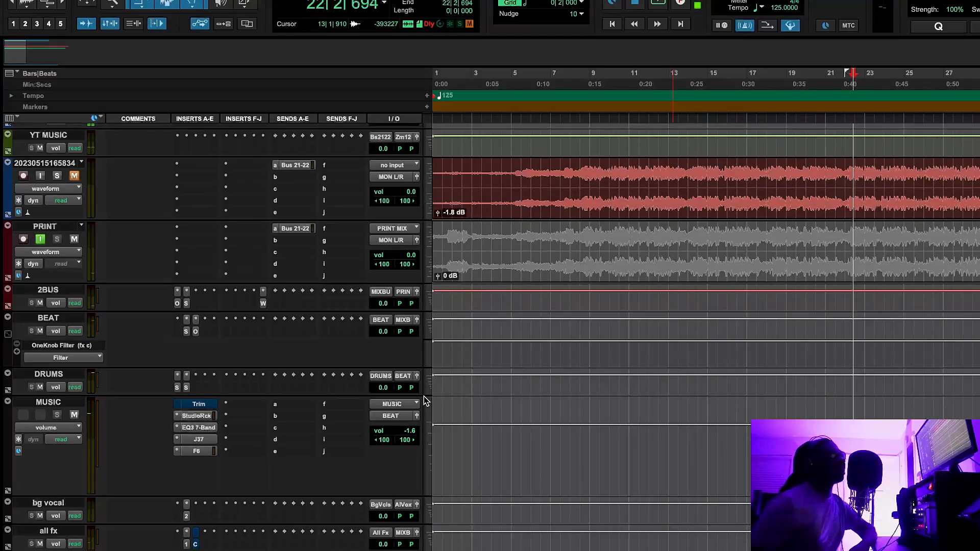